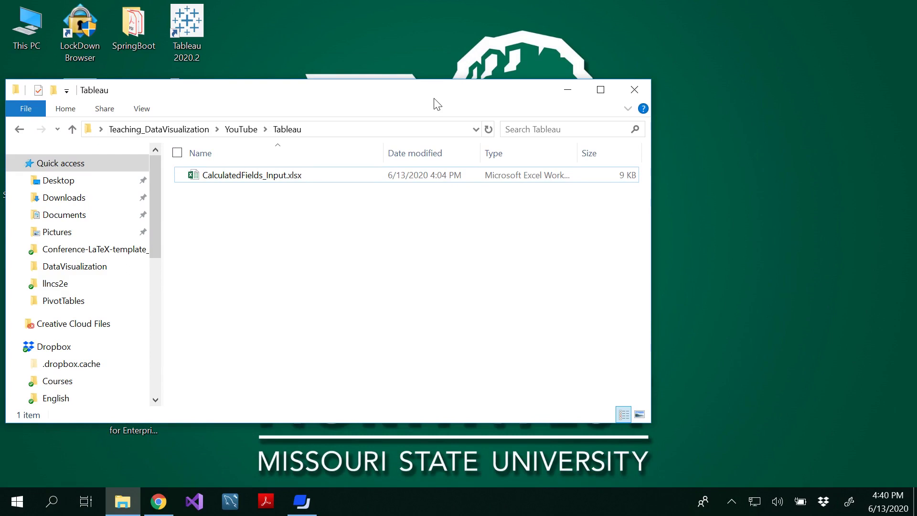
Step: Launch Tableau 2020.2 from its shortcut in the Tableau folder
left_click(197, 34)
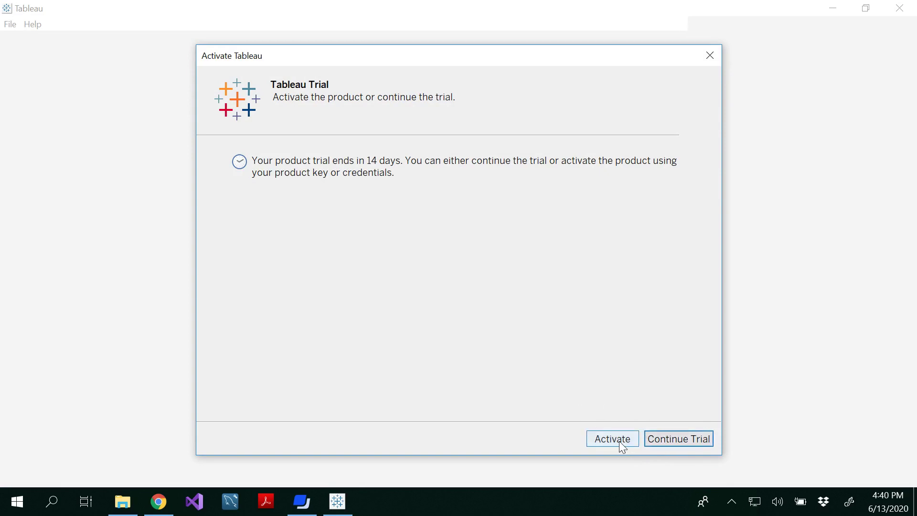
Step: Continue the Tableau trial and expand the full list of server connectors
left_click(668, 440)
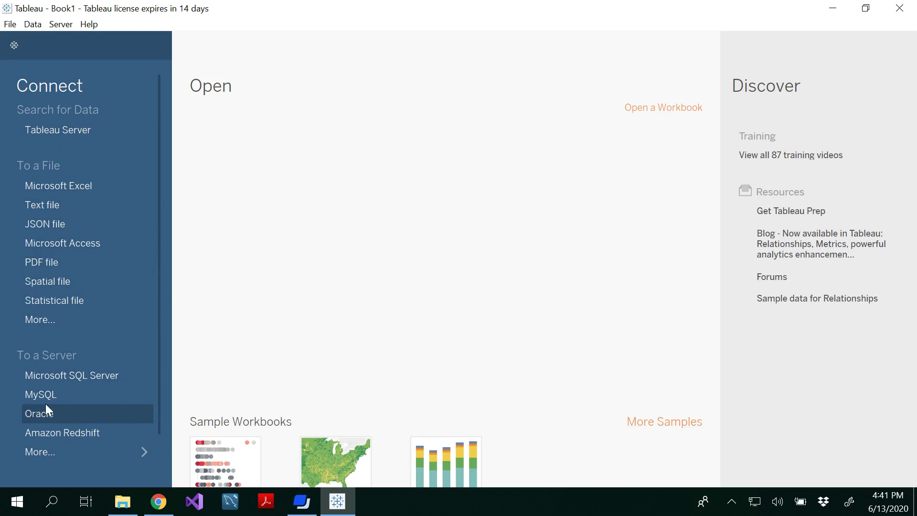
left_click(141, 454)
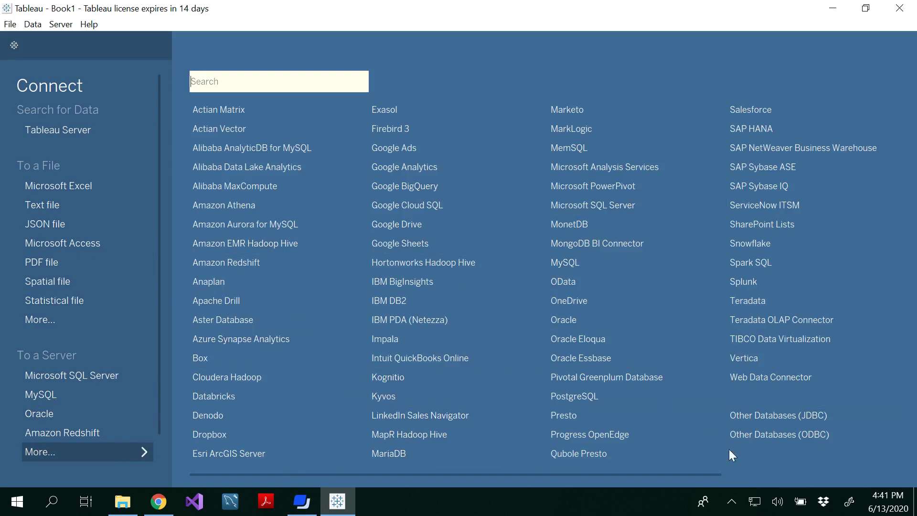
Step: Connect to CalculatedFields_Input.xlsx through the Microsoft Excel connector
left_click(110, 454)
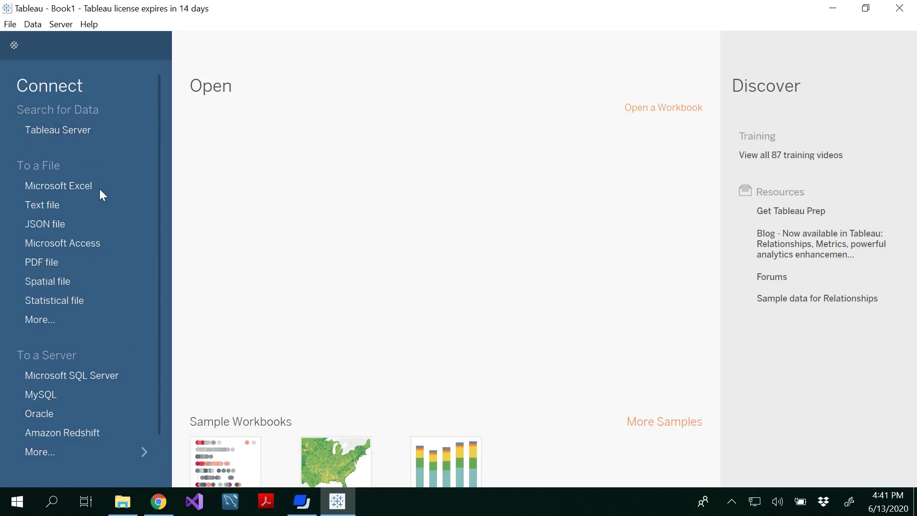
left_click(76, 187)
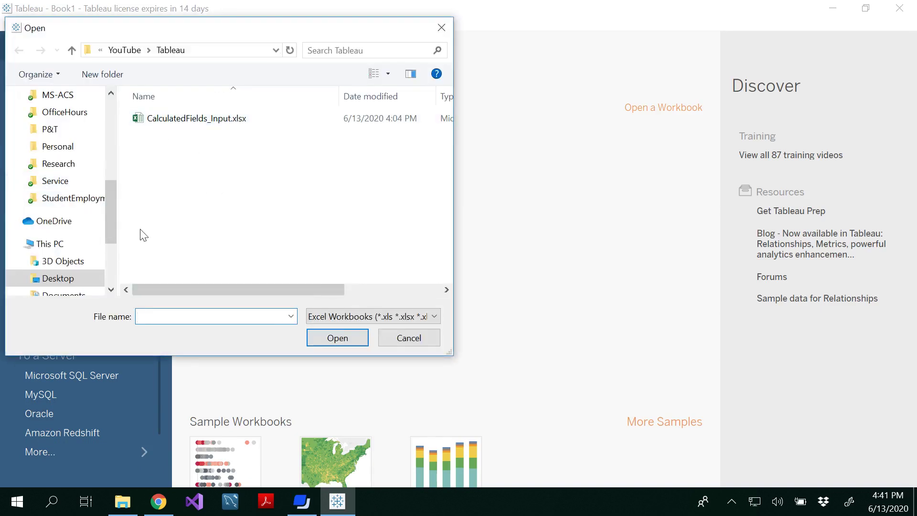
left_click(214, 120)
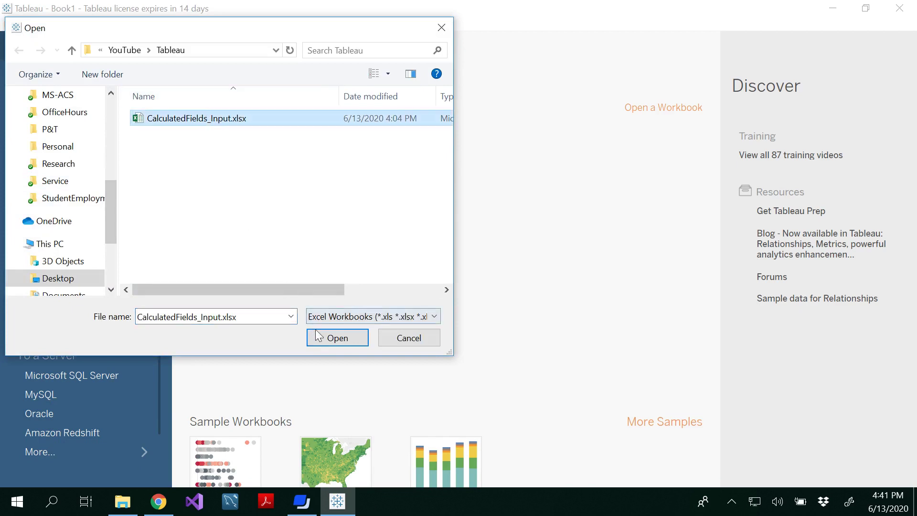
left_click(340, 339)
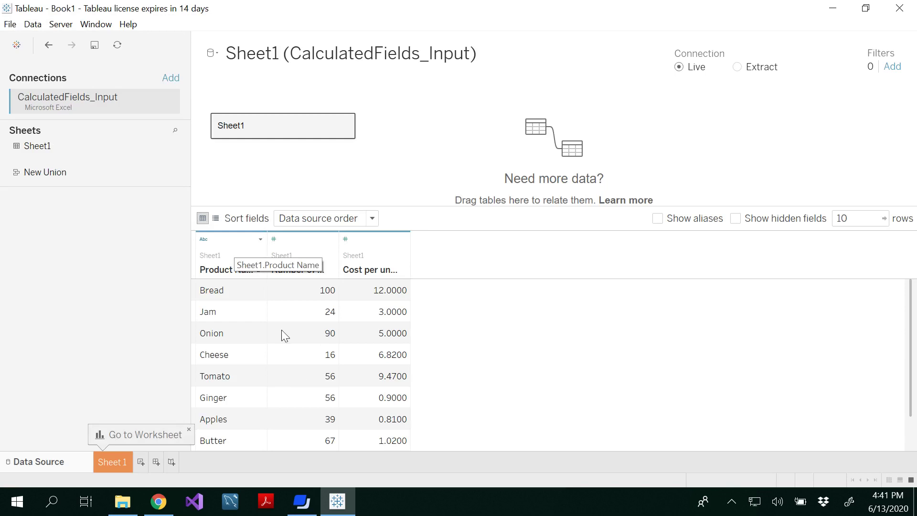
scroll(348, 314, "down", 1)
scroll(347, 314, "up", 1)
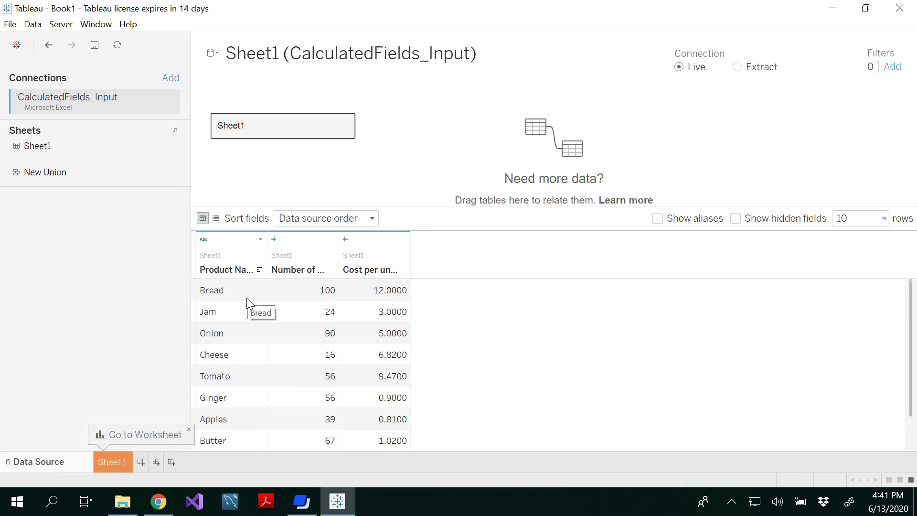
scroll(245, 396, "down", 1)
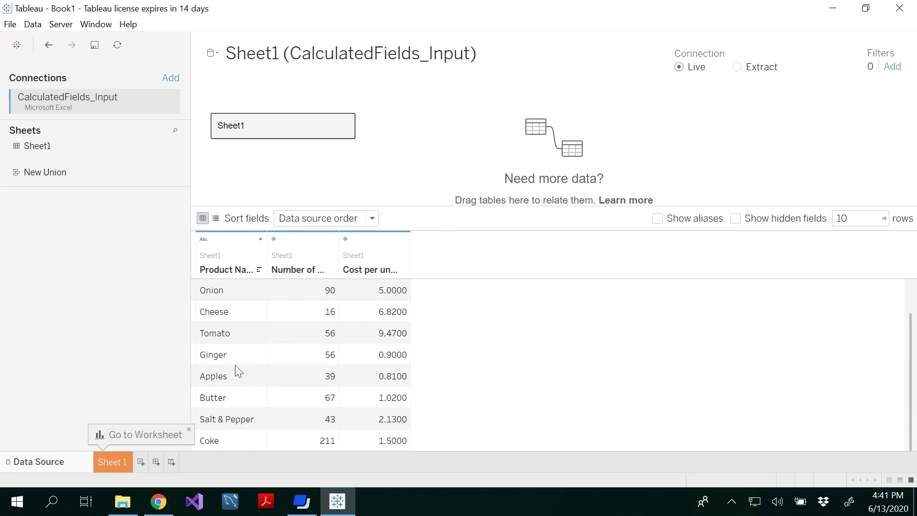
scroll(250, 326, "up", 1)
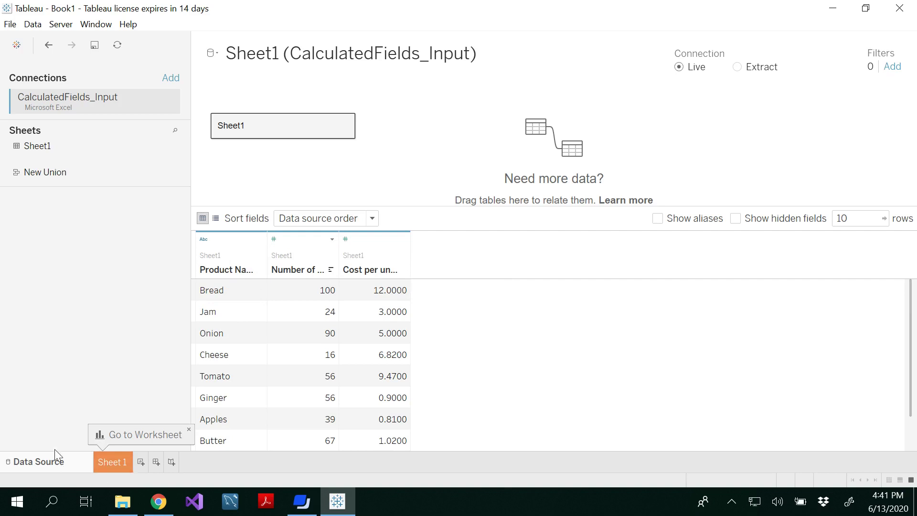
Step: Open Sheet 1 and select the Product Name, units, cost and Measure Values fields in turn
left_click(109, 462)
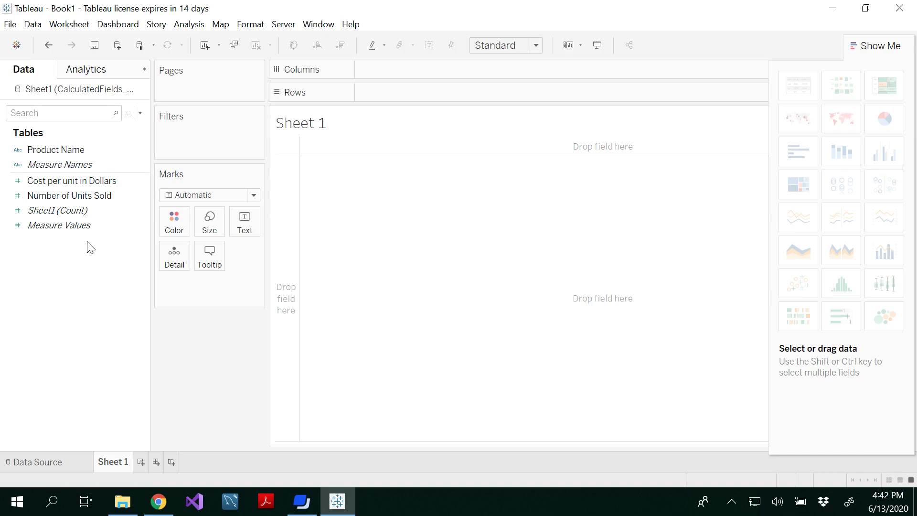
left_click(99, 150)
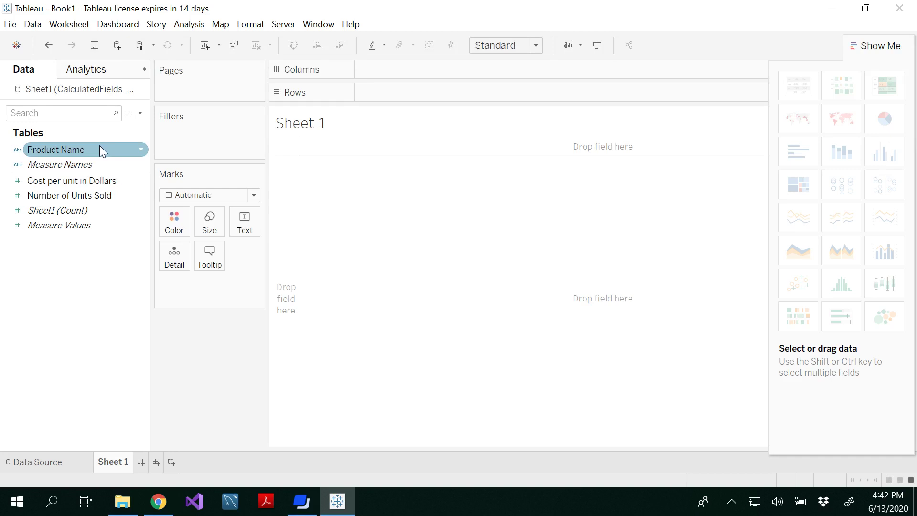
left_click(72, 196)
left_click(47, 181)
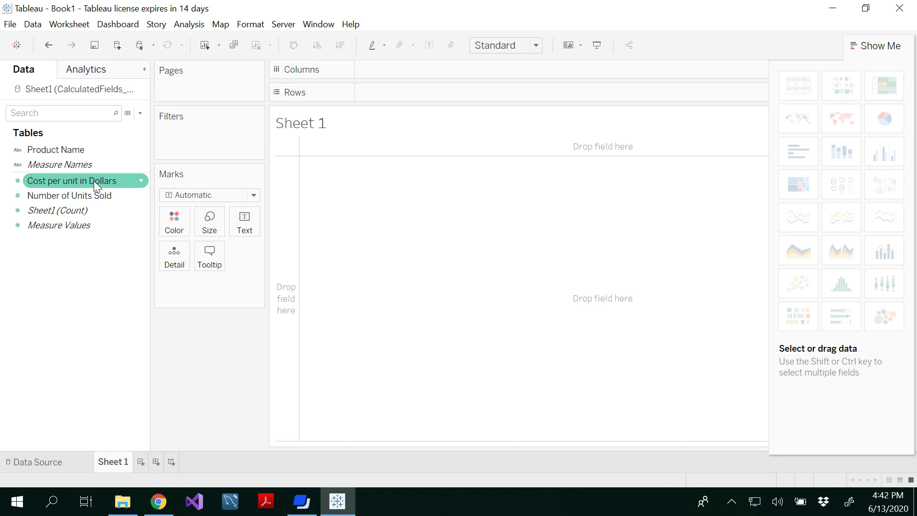
left_click(90, 211)
left_click(86, 222)
left_click(95, 239)
left_click(96, 222)
left_click(99, 237)
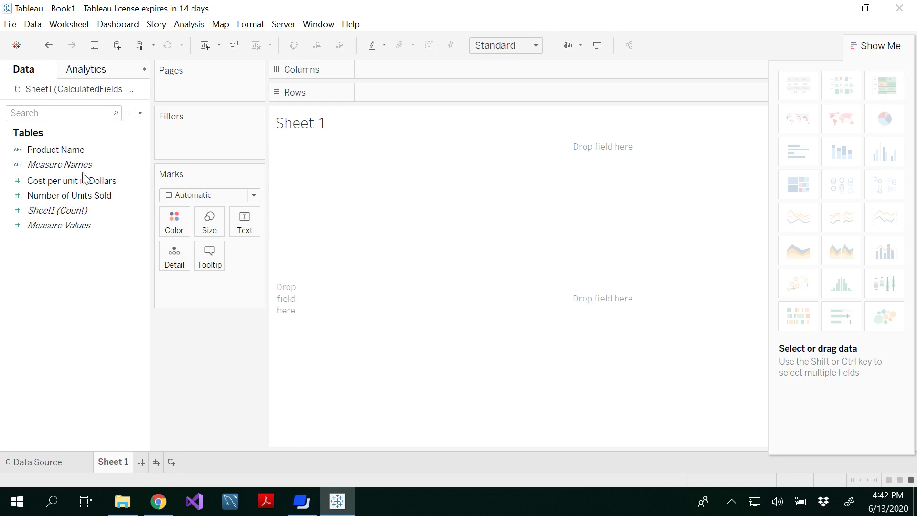
Step: Plot Cost per unit in Dollars by Product Name as vertical bars
left_click_drag(65, 150, 400, 93)
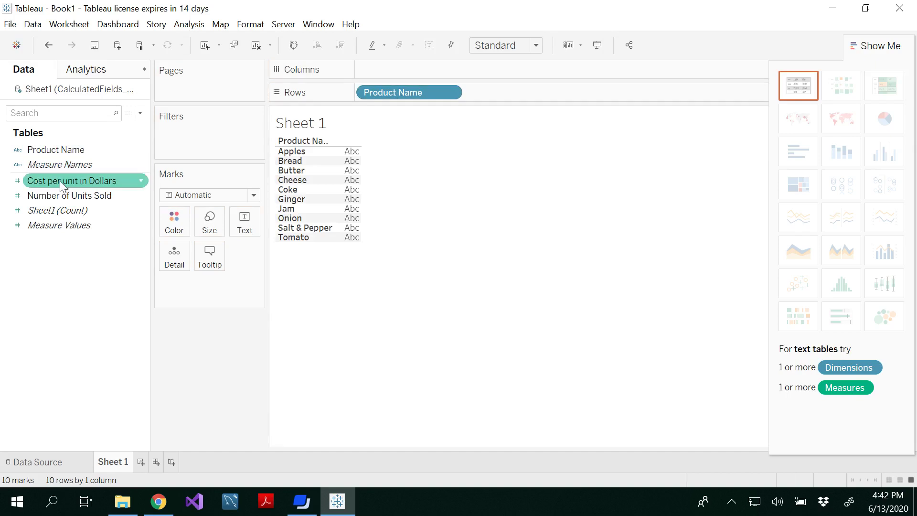
left_click_drag(59, 180, 402, 71)
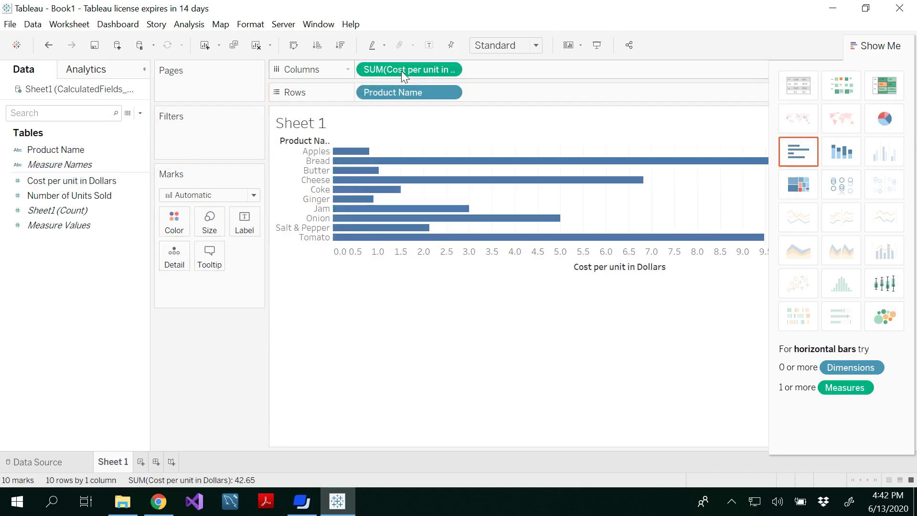
mouse_move(393, 243)
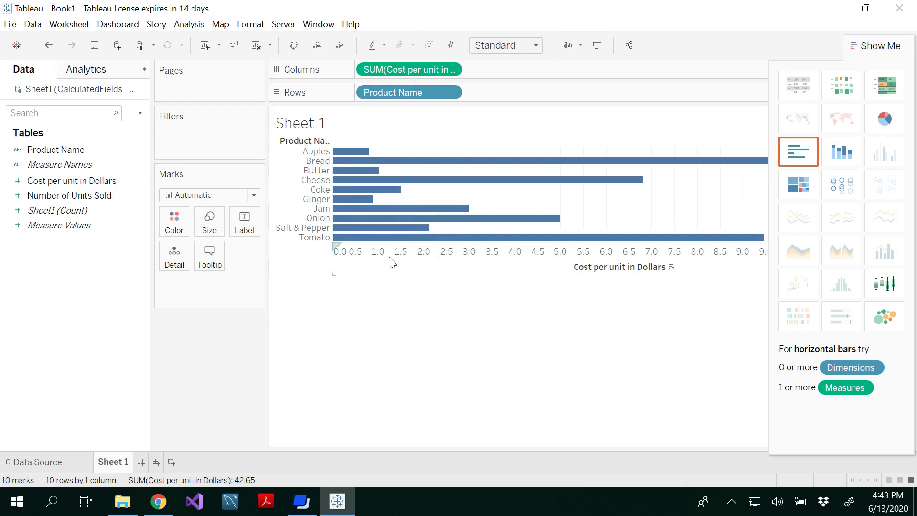
left_click(293, 46)
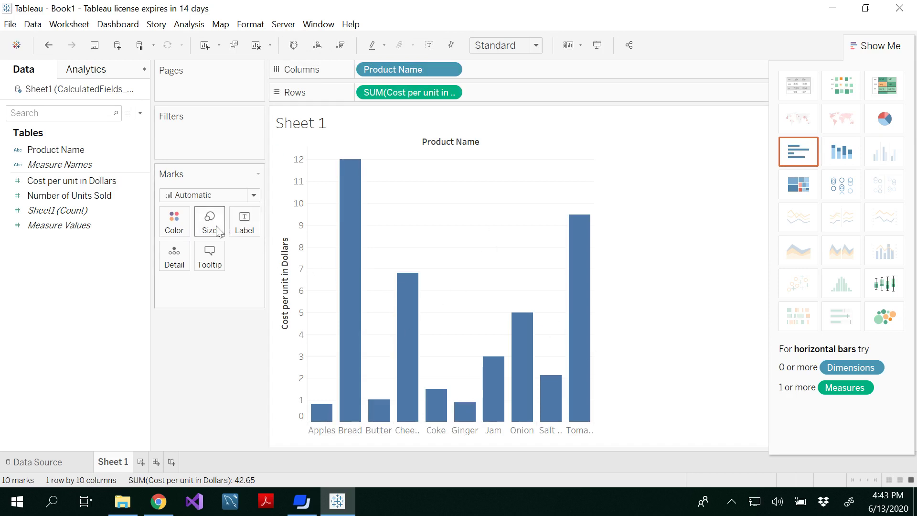
Step: Show mark labels with the cost value on each bar
left_click(243, 229)
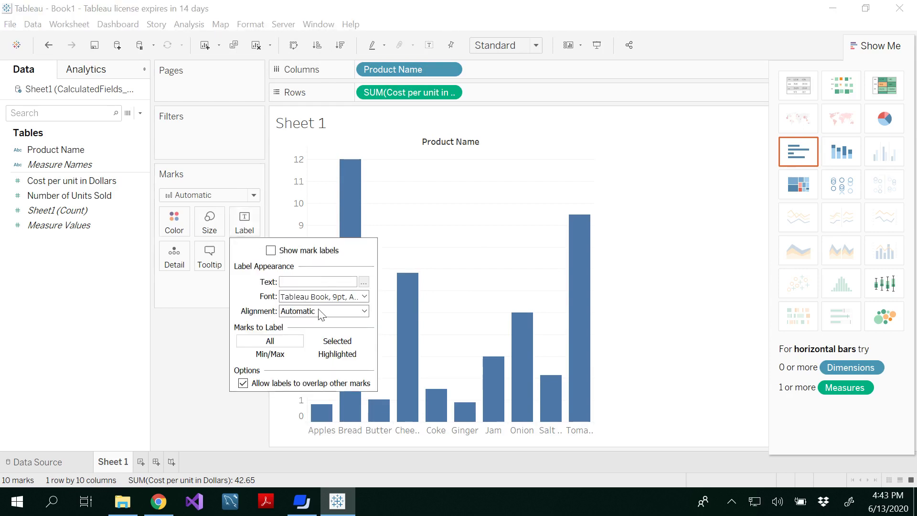
left_click(271, 251)
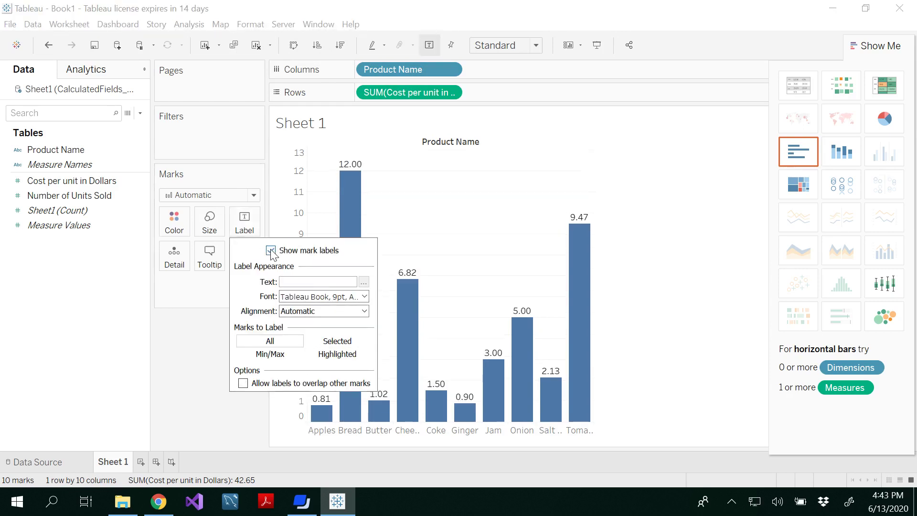
left_click(206, 368)
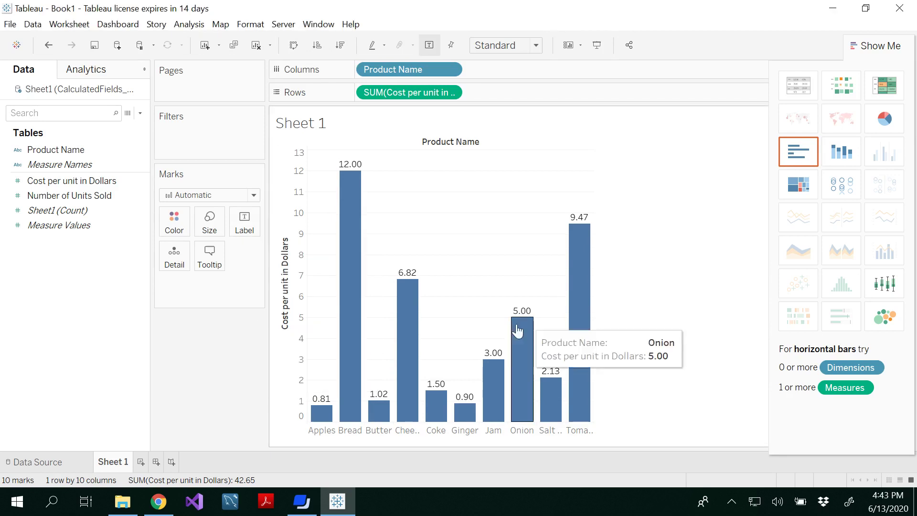
mouse_move(357, 368)
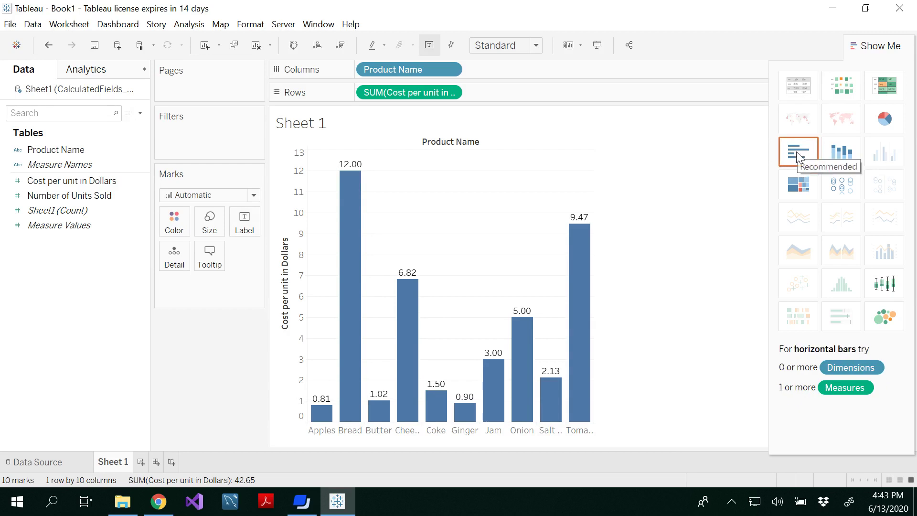
Step: Switch the Show Me chart through text table and highlight table to packed bubbles
left_click(798, 86)
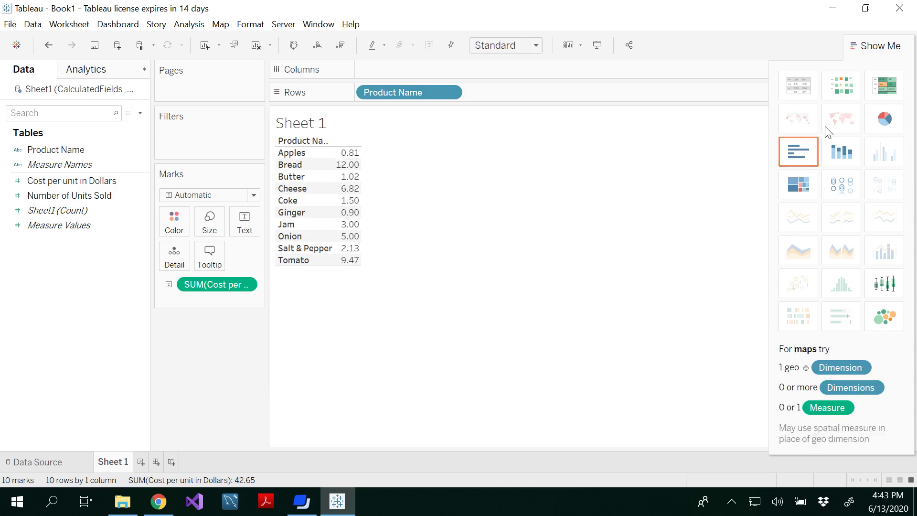
left_click(889, 92)
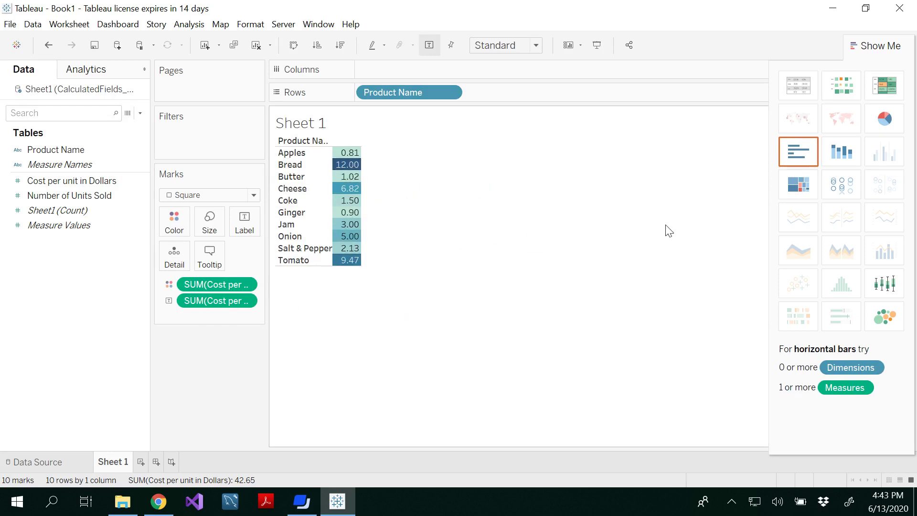
left_click(884, 318)
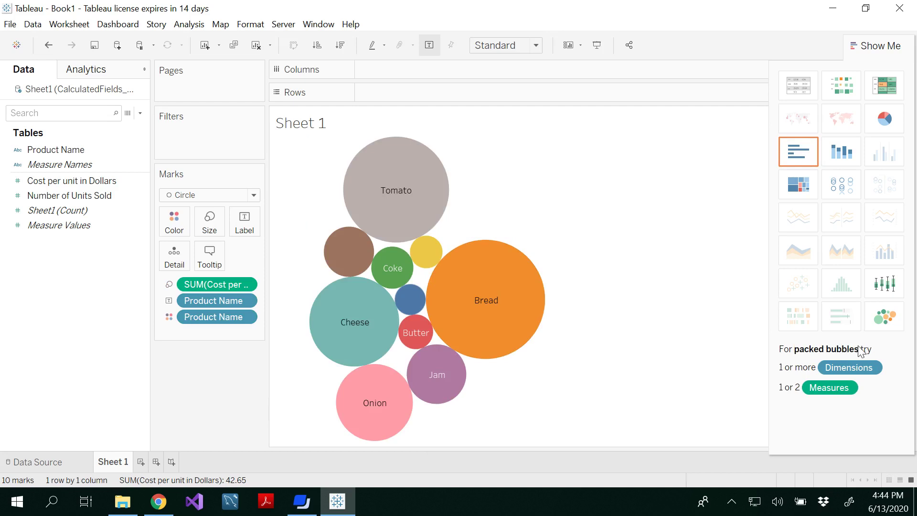
mouse_move(428, 316)
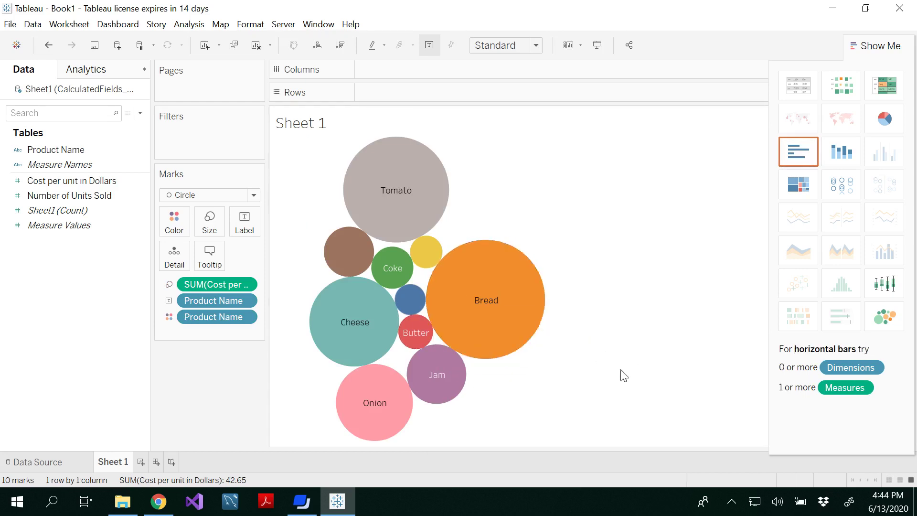
mouse_move(517, 330)
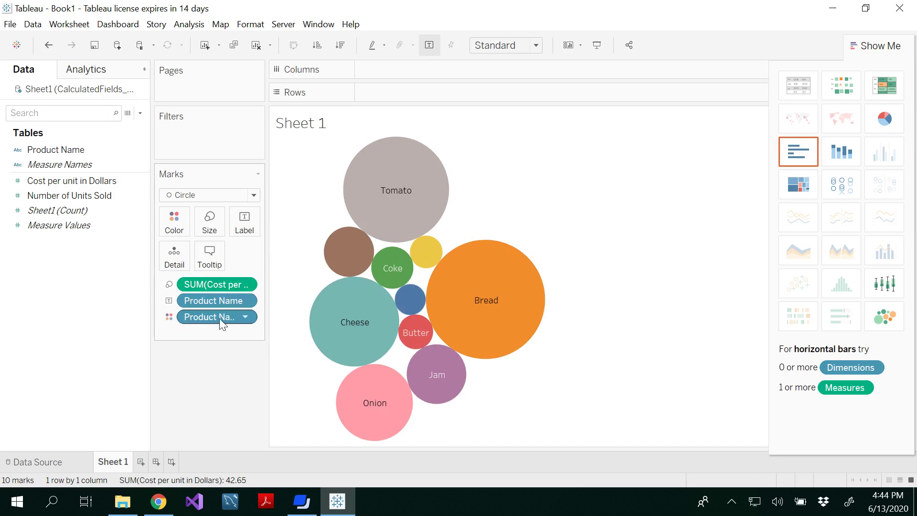
Step: Clear the bubble labels and plot Number of Units Sold per product as vertical bars
left_click_drag(224, 300, 102, 292)
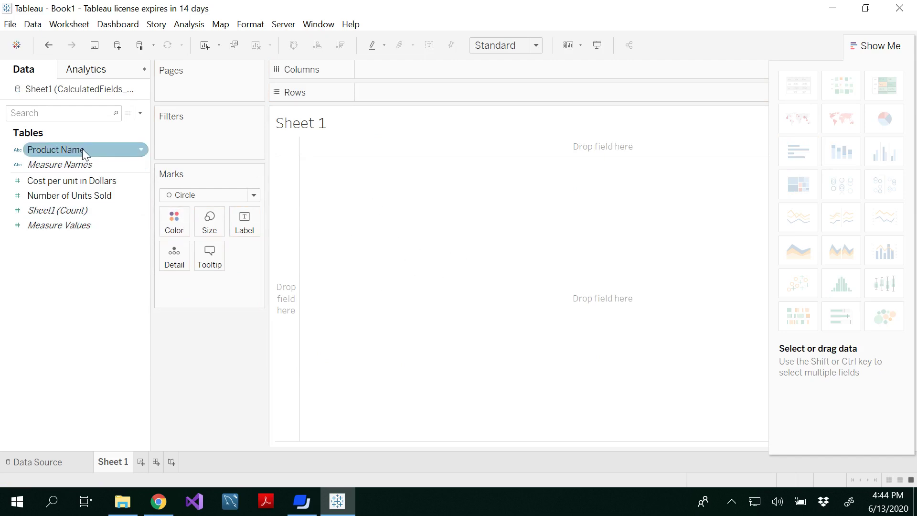
left_click(46, 151)
left_click_drag(47, 151, 384, 93)
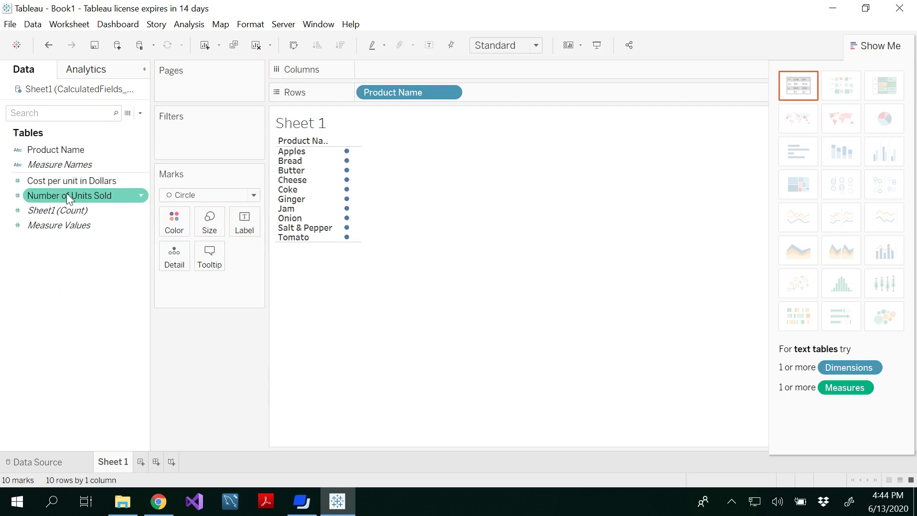
left_click_drag(67, 195, 408, 70)
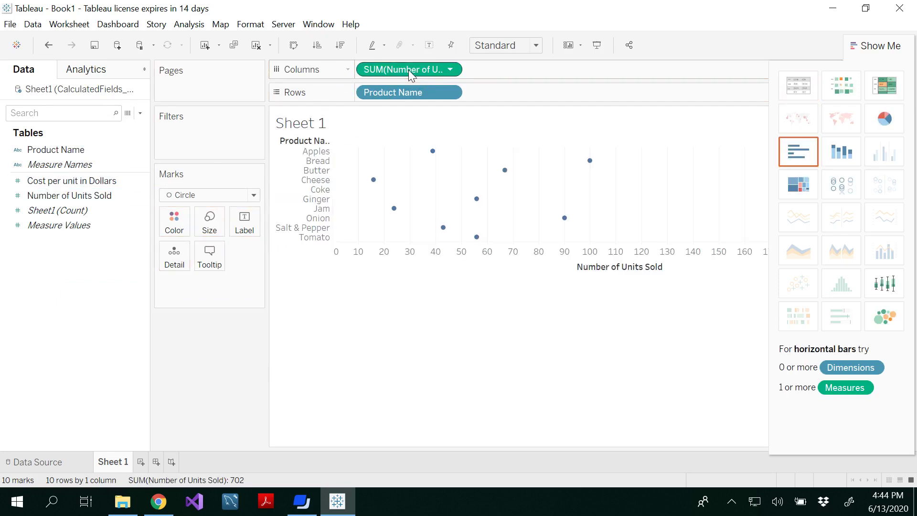
left_click(291, 50)
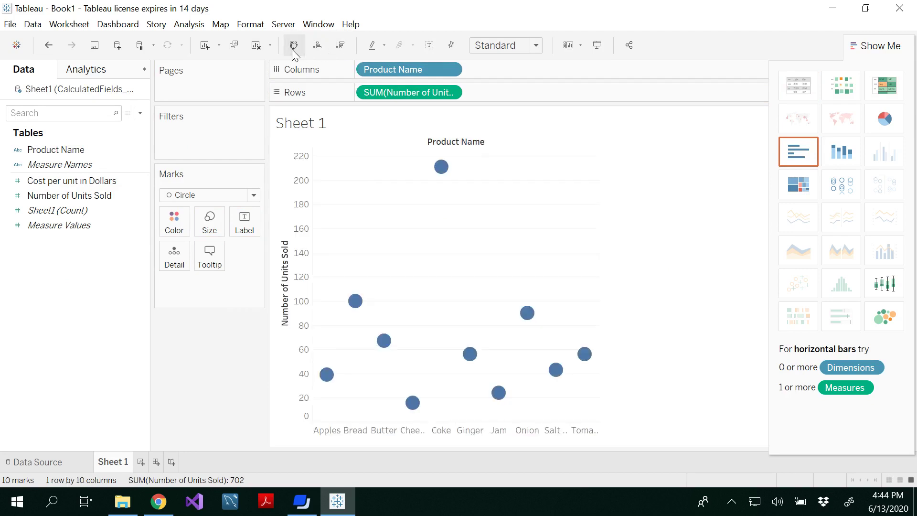
left_click(798, 159)
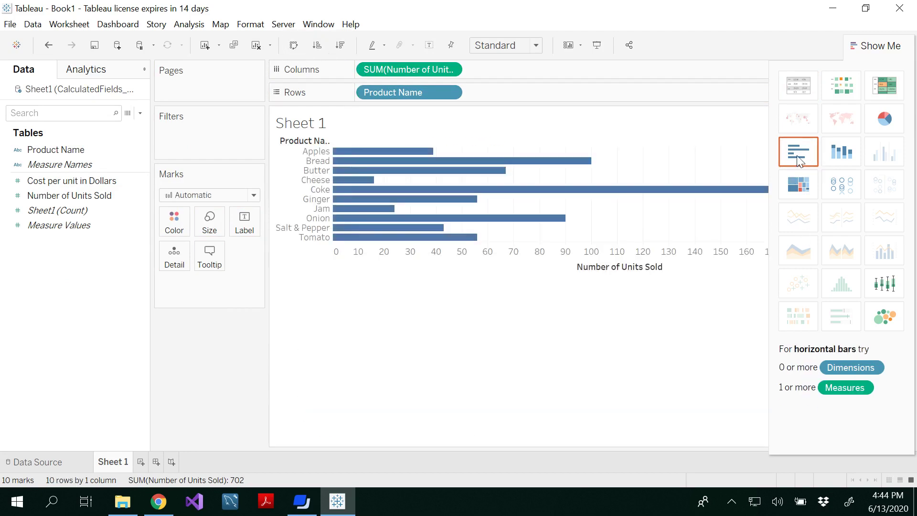
left_click(293, 45)
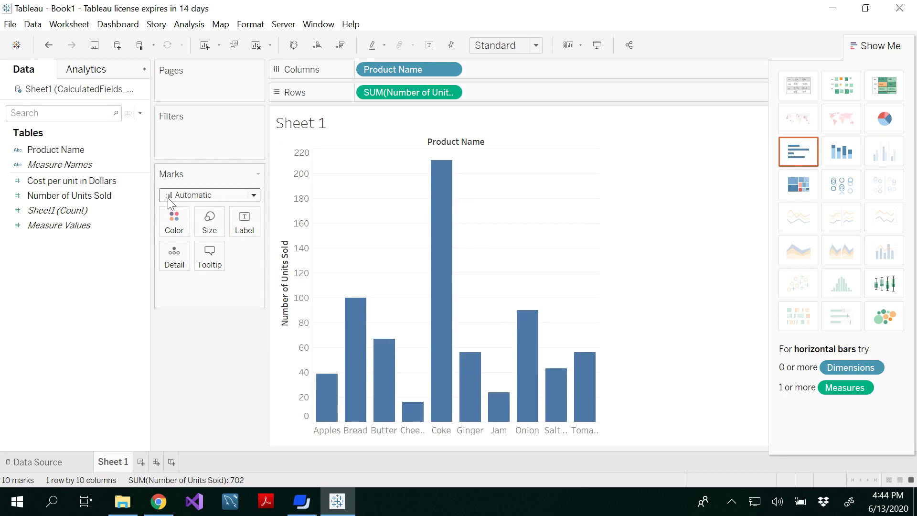
Step: Keep the Automatic mark type and color all the bars orange
left_click(253, 195)
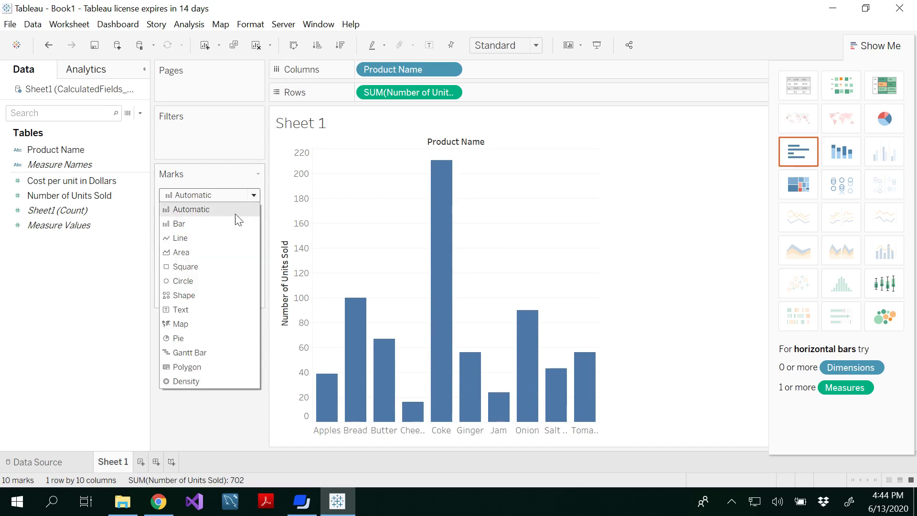
left_click(233, 403)
left_click(174, 222)
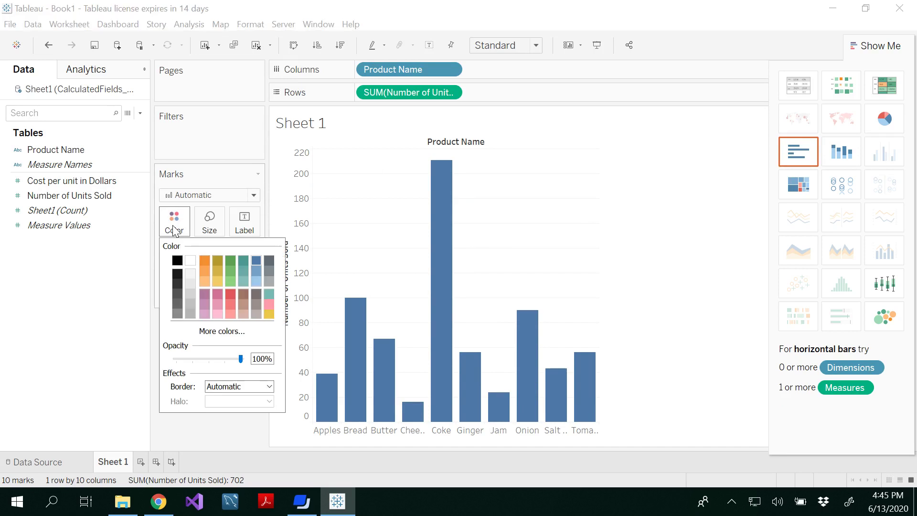
left_click(205, 260)
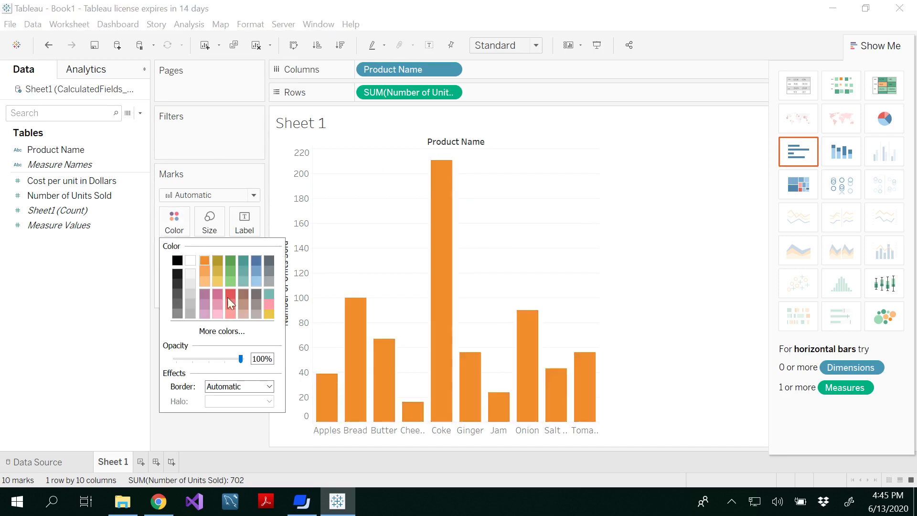
left_click(208, 427)
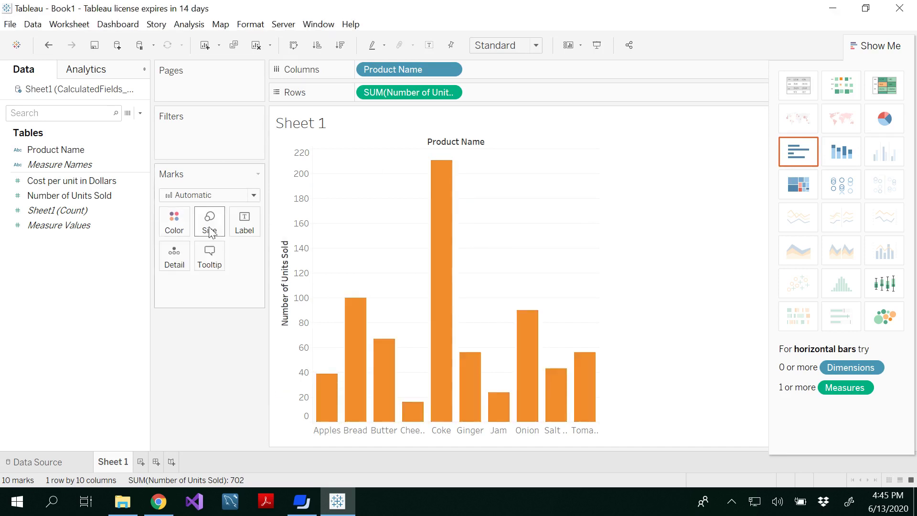
left_click(180, 226)
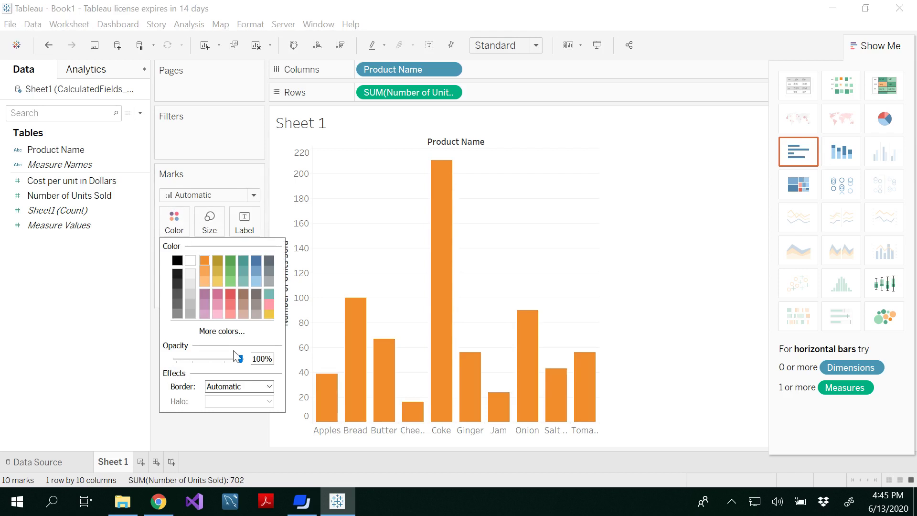
left_click(218, 430)
Step: Set the bar size to the widest setting
left_click(211, 225)
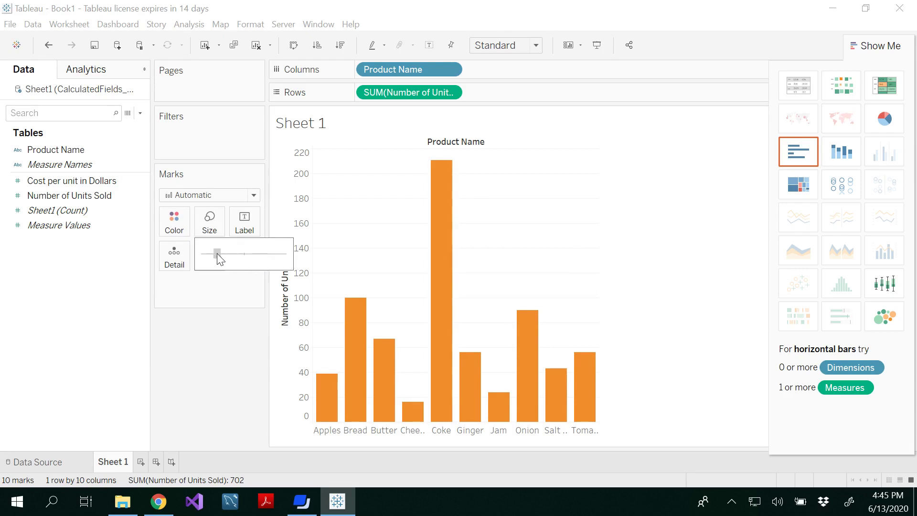
left_click(216, 253)
left_click_drag(218, 255, 262, 255)
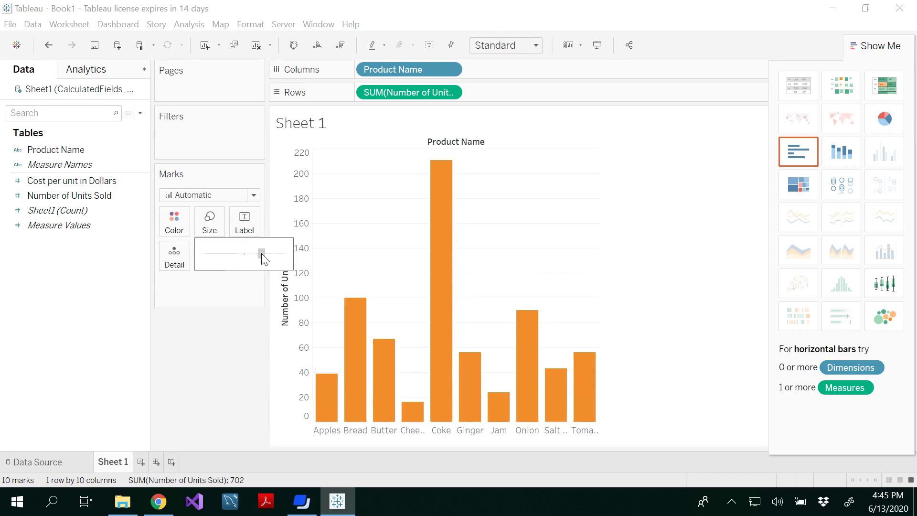
left_click(221, 359)
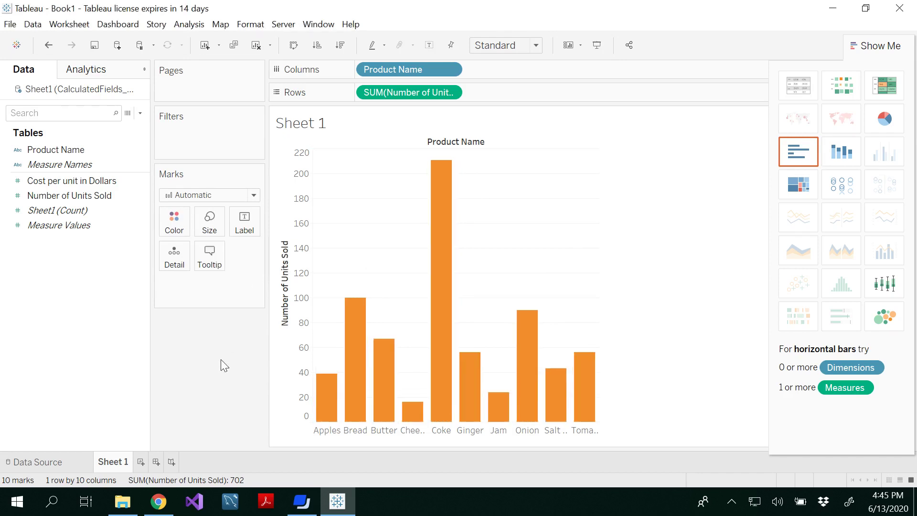
Step: Show value labels above each units-sold bar
left_click(246, 231)
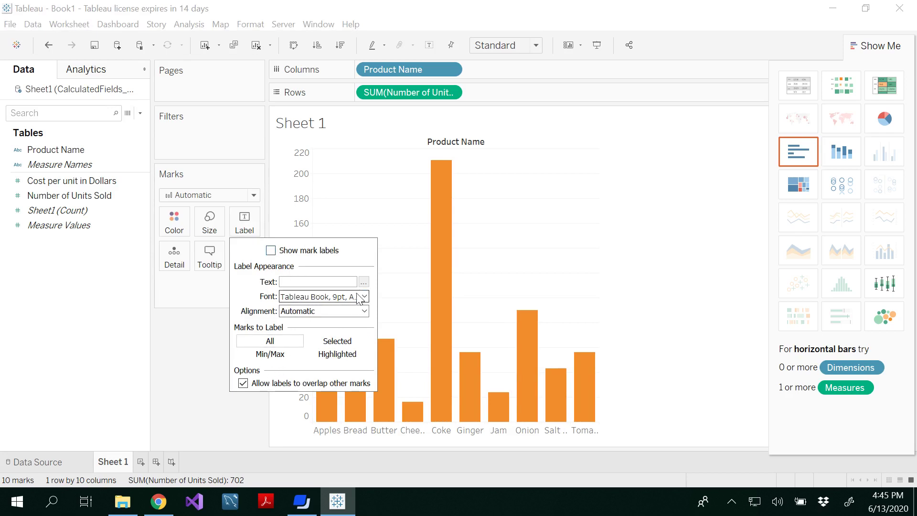
left_click(270, 250)
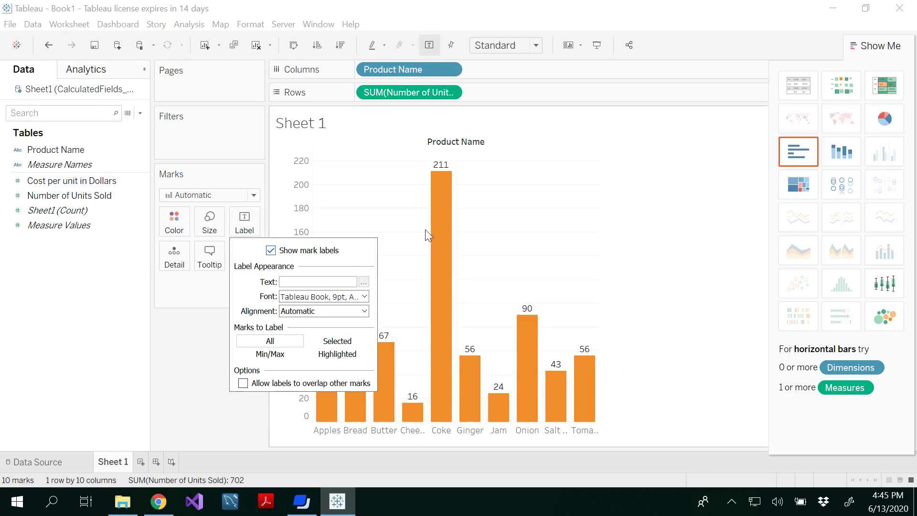
left_click(185, 394)
mouse_move(448, 175)
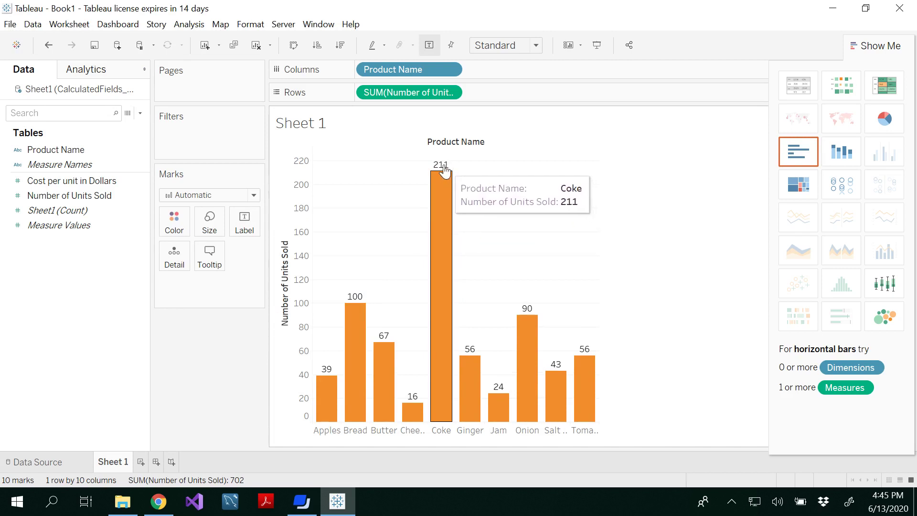
Step: Check the bar tooltips and close Edit Tooltip without changes
mouse_move(354, 376)
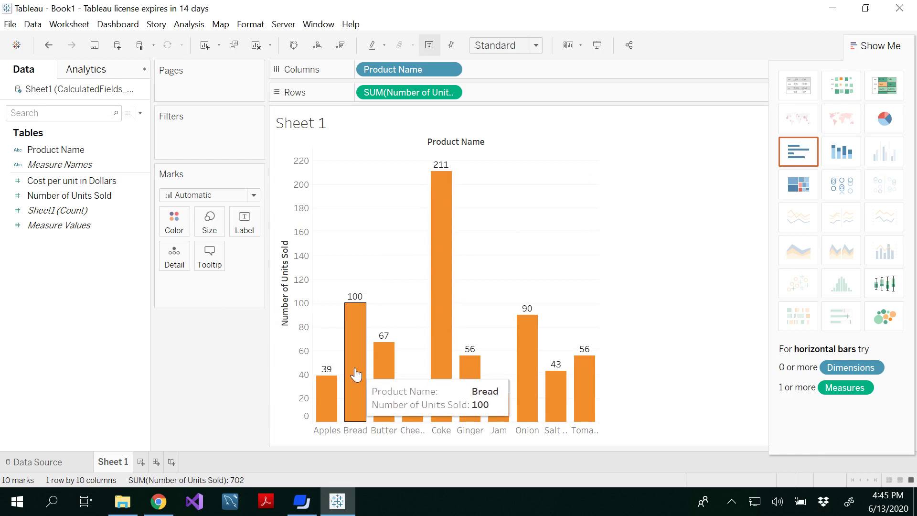
mouse_move(454, 323)
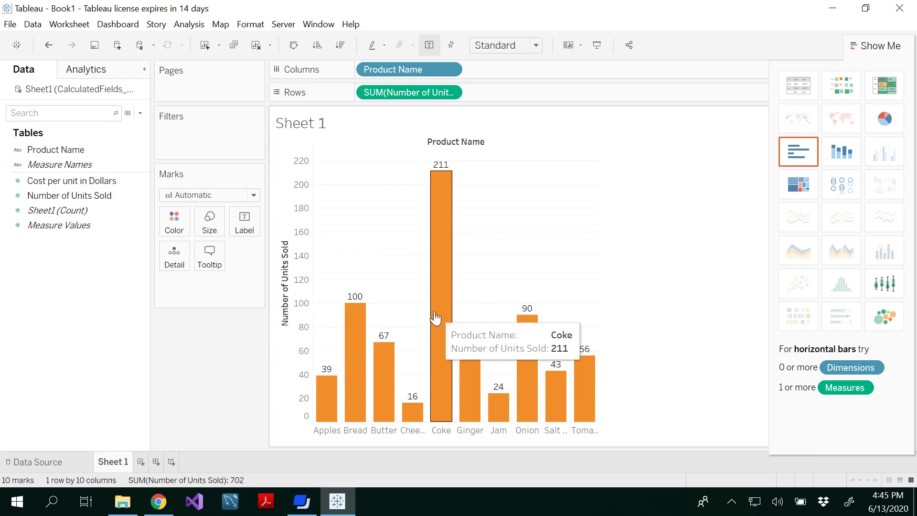
left_click(214, 265)
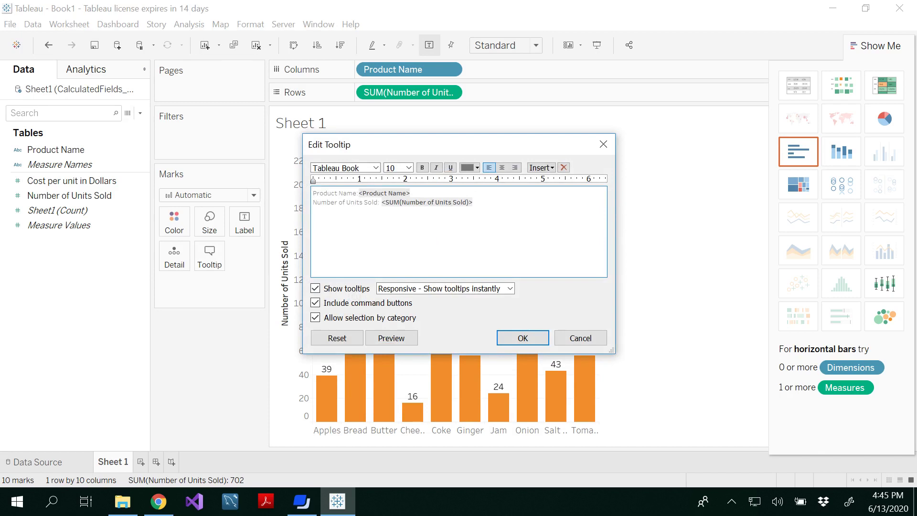
left_click(603, 150)
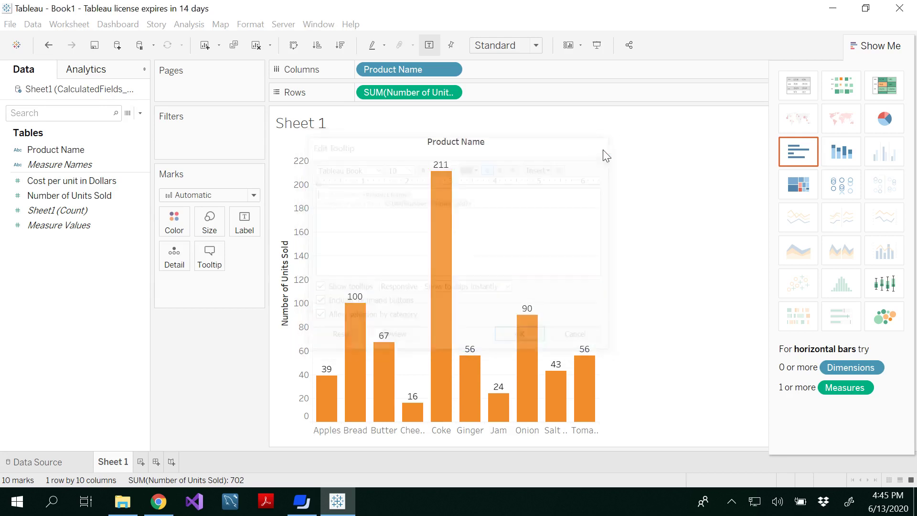
mouse_move(439, 222)
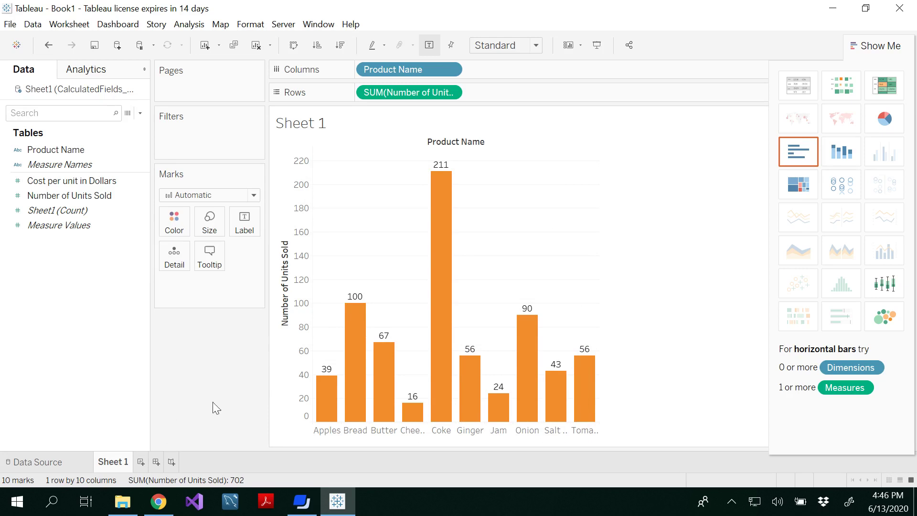
Step: Add a new Sheet 2 worksheet and start a new calculated field
left_click(142, 462)
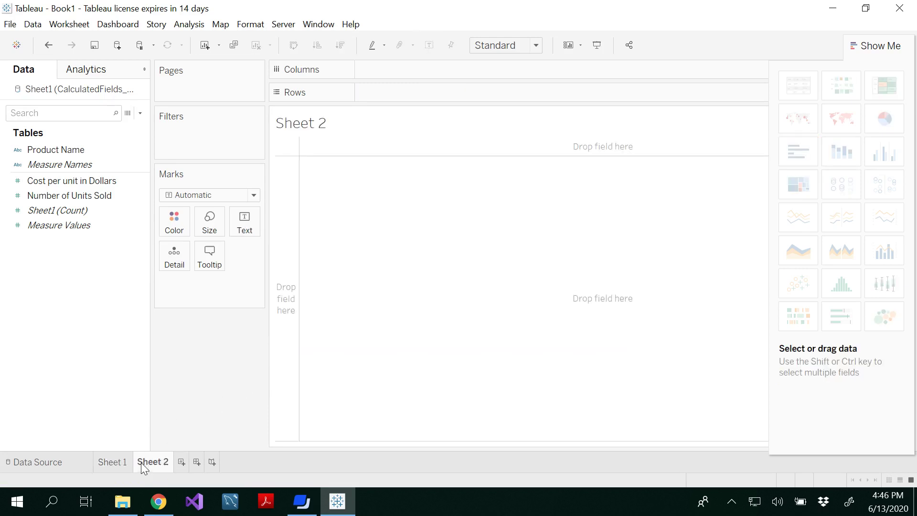
right_click(72, 252)
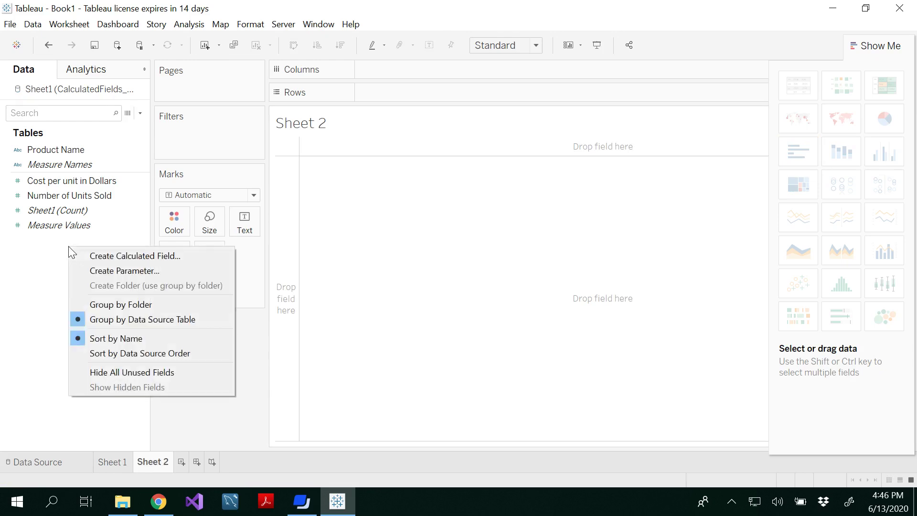
left_click(127, 256)
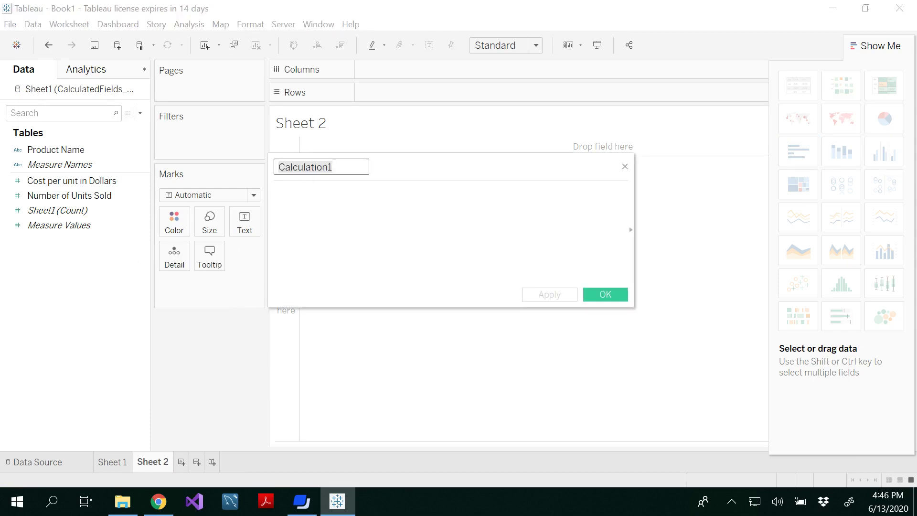
type("Co")
type("To")
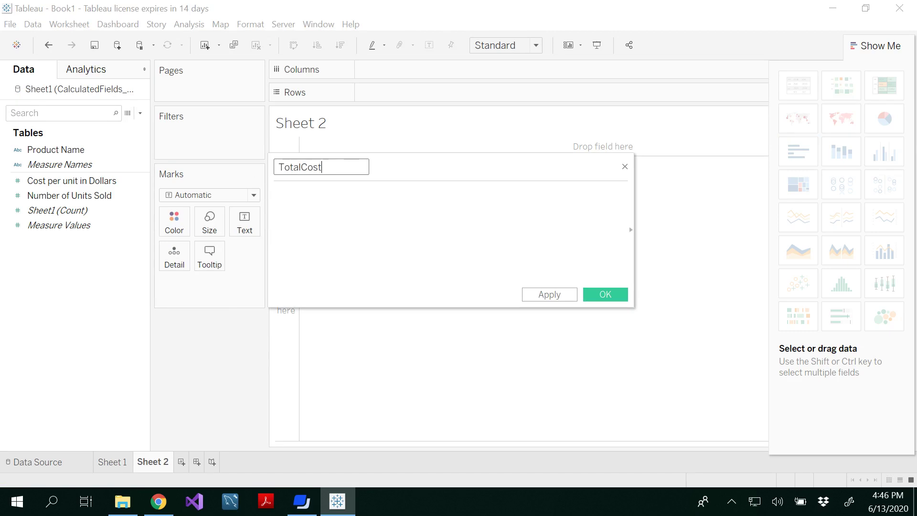
left_click(276, 192)
Step: Enter the formula [Number of Units Sold]*[Cost per unit in Dollars] and save the TotalCost field
left_click(120, 201)
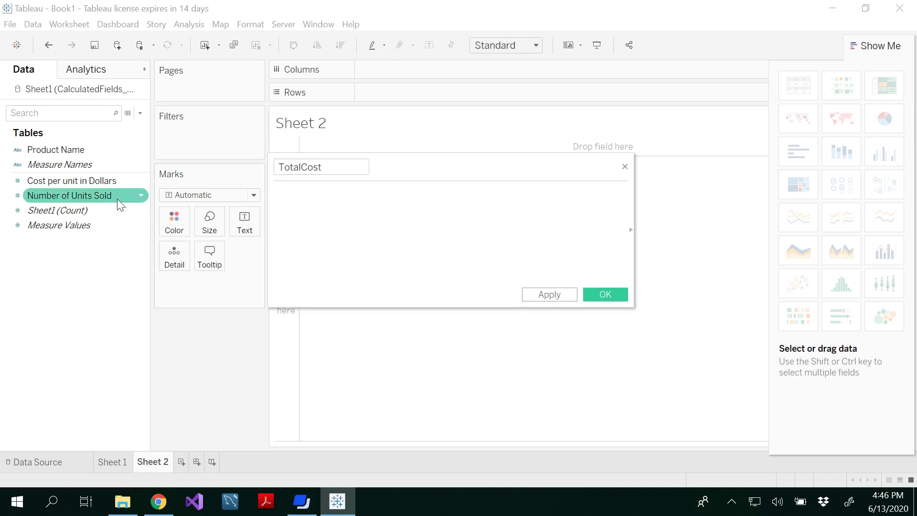
left_click(86, 195)
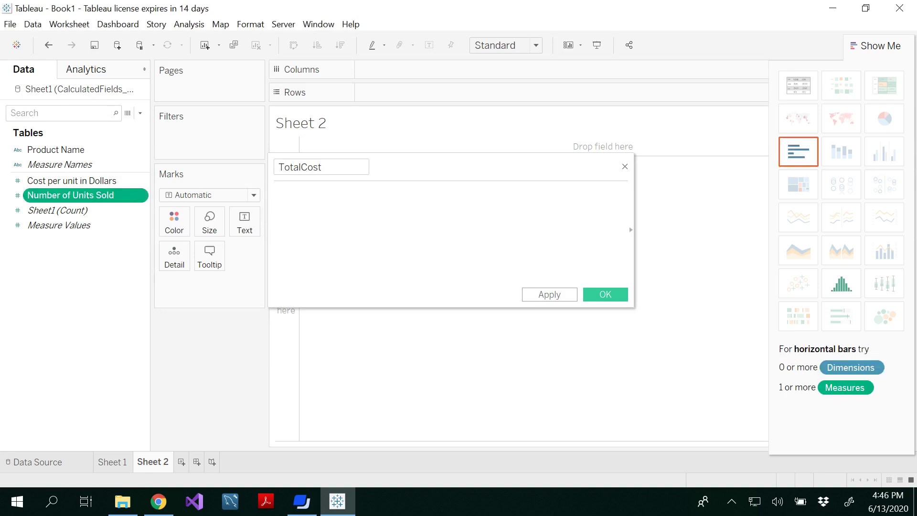
left_click(276, 192)
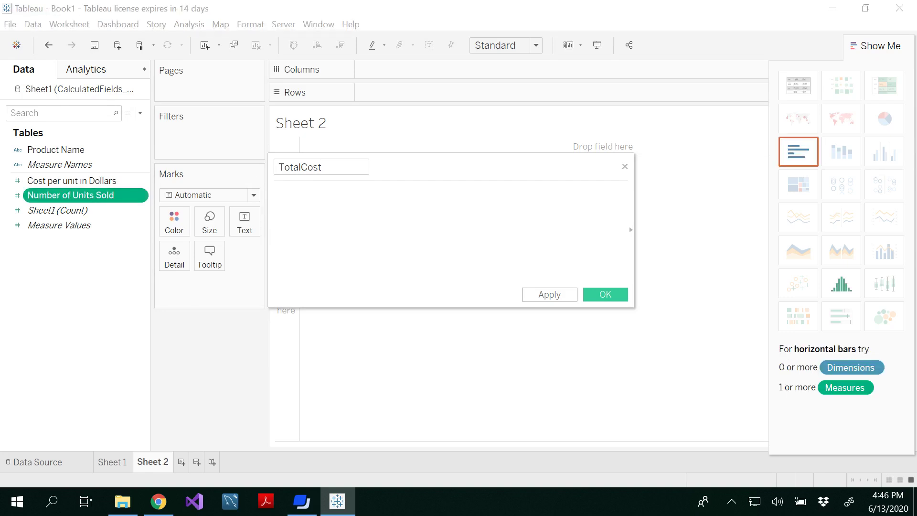
type("num")
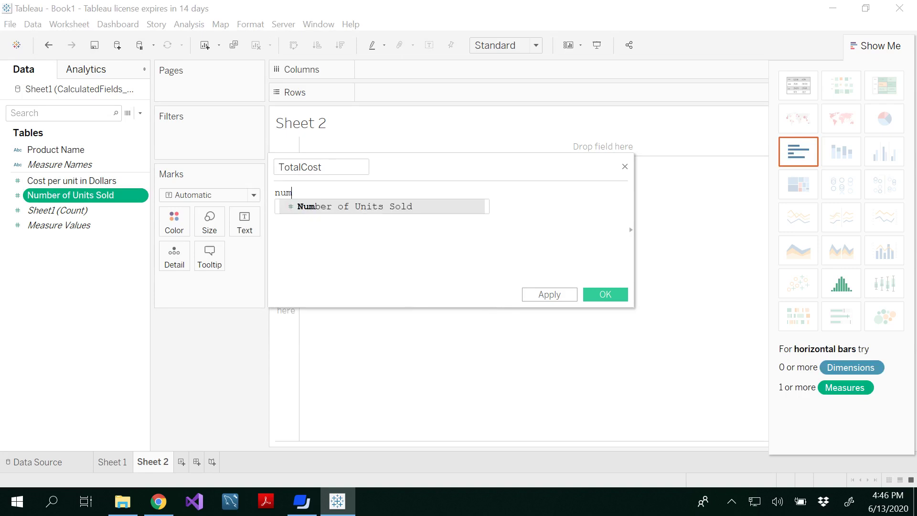
key("Return")
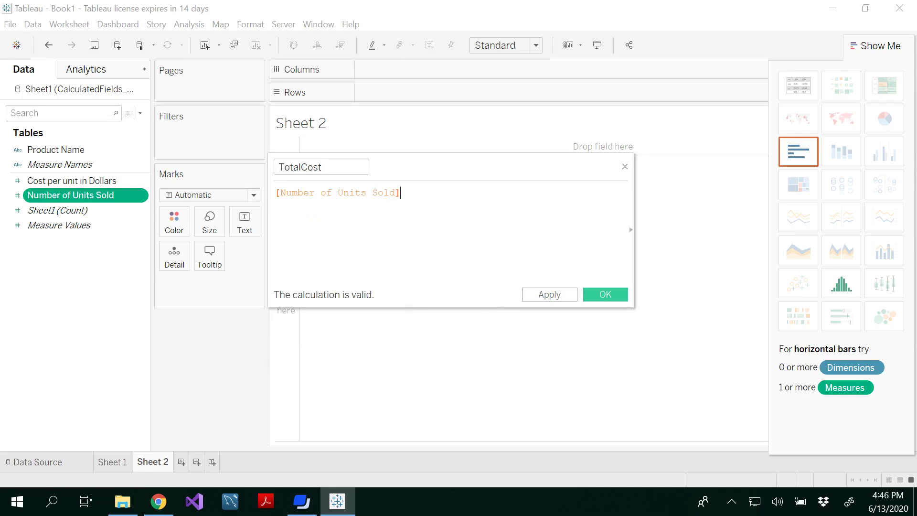
type("*")
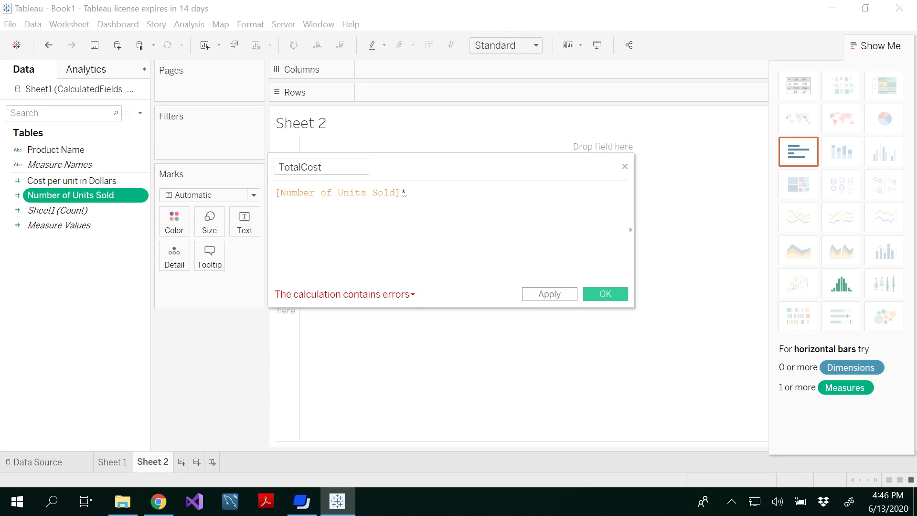
type("cos")
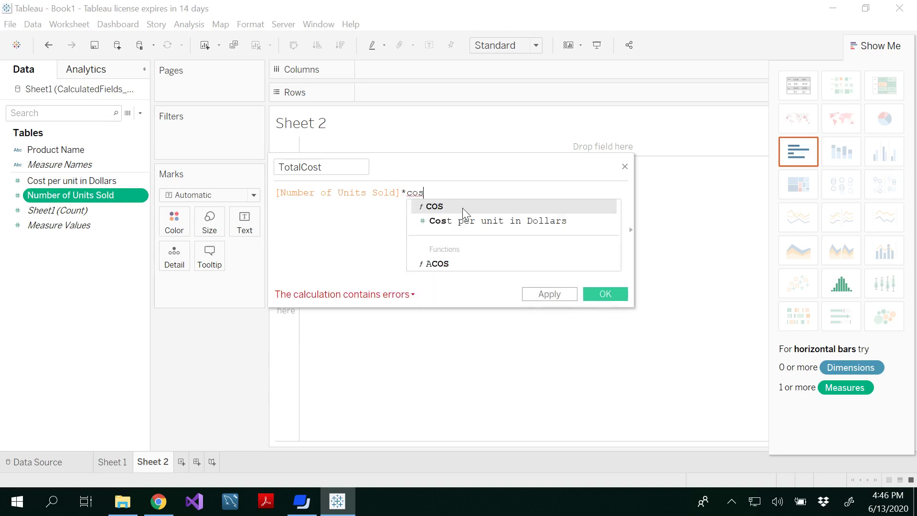
left_click(508, 221)
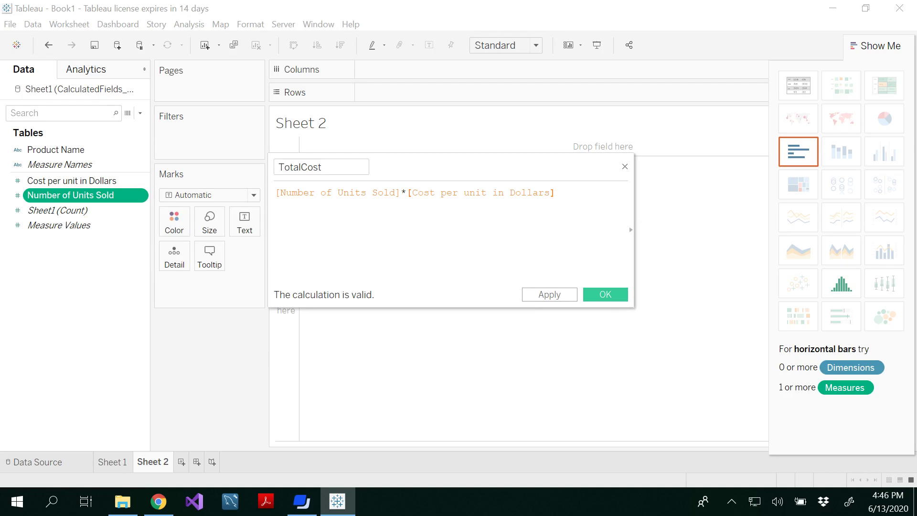
left_click(612, 294)
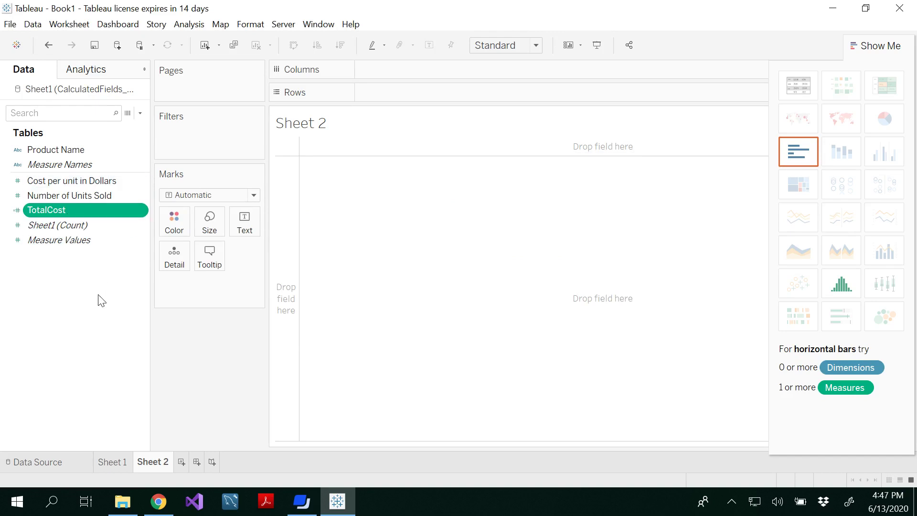
Step: After checking the source data, plot SUM(TotalCost) per Product Name as vertical bars on Sheet 2
left_click(48, 465)
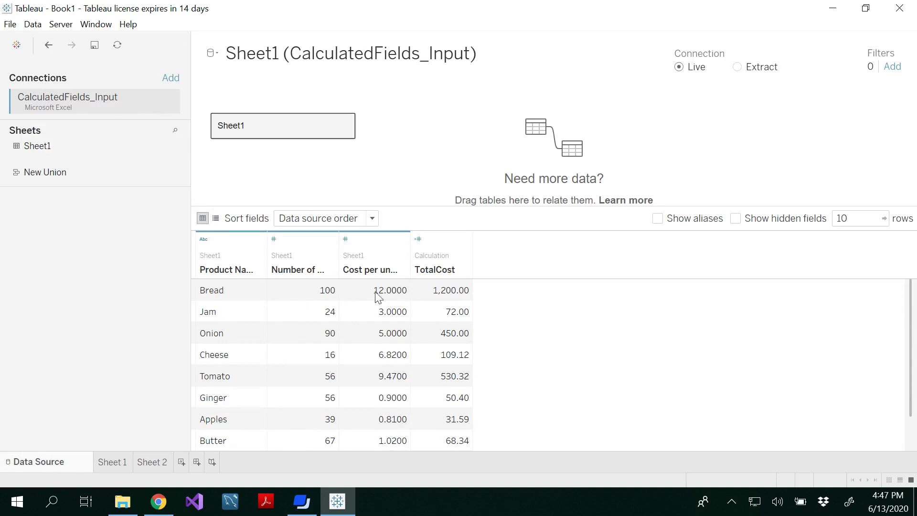
left_click(151, 463)
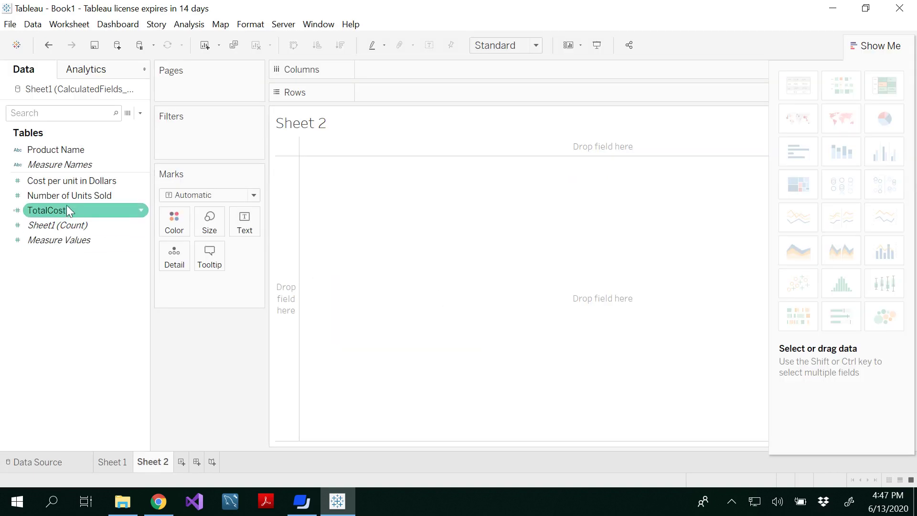
left_click(74, 152)
left_click_drag(74, 153, 421, 95)
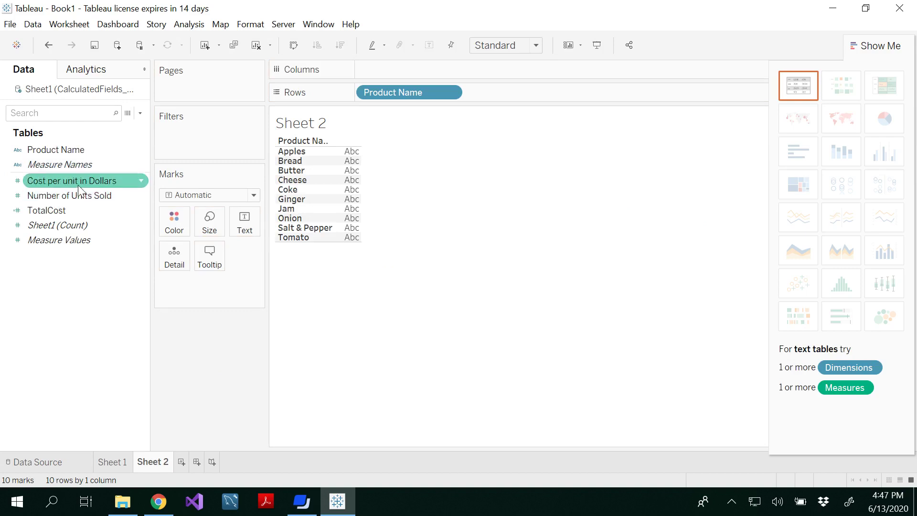
left_click_drag(70, 207, 417, 67)
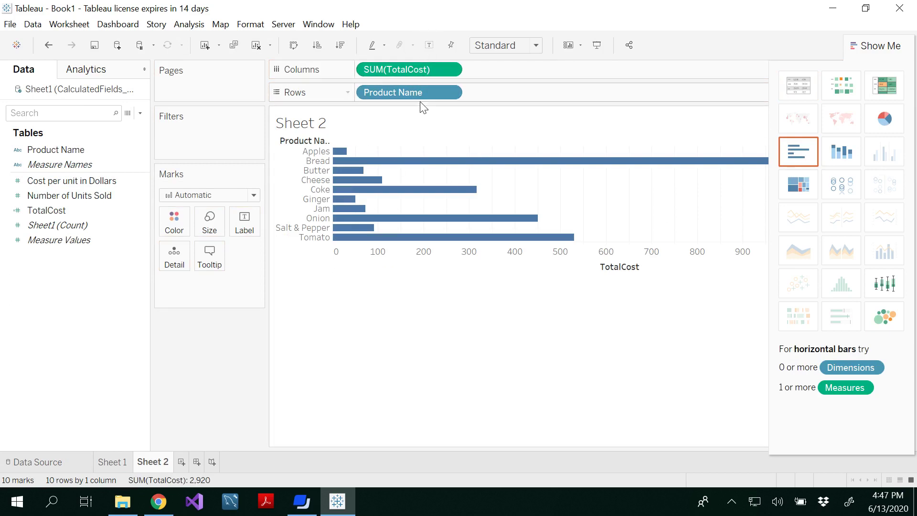
left_click(293, 46)
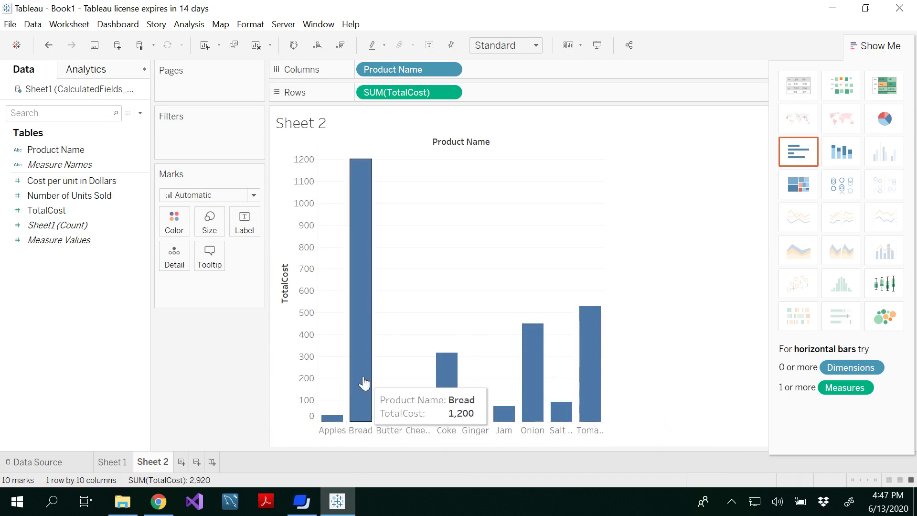
Step: Turn on mark labels so each bar shows its TotalCost value
left_click(245, 231)
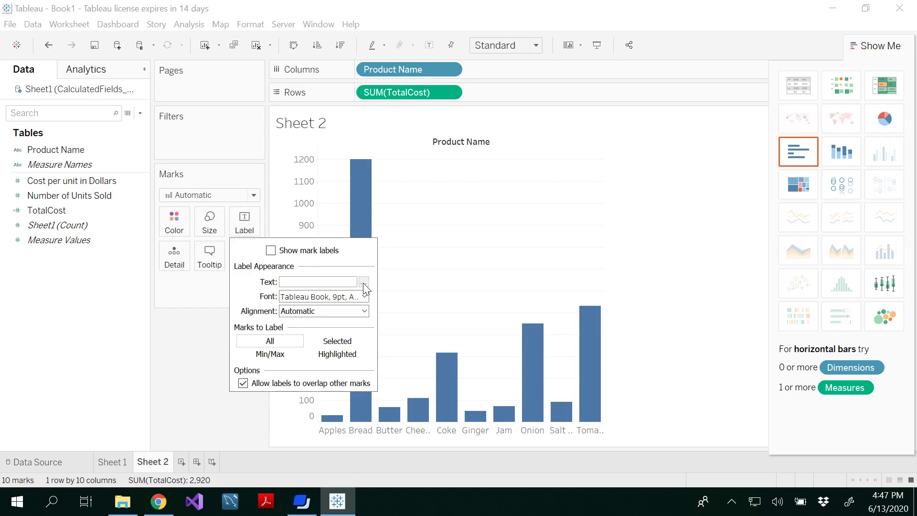
left_click(205, 332)
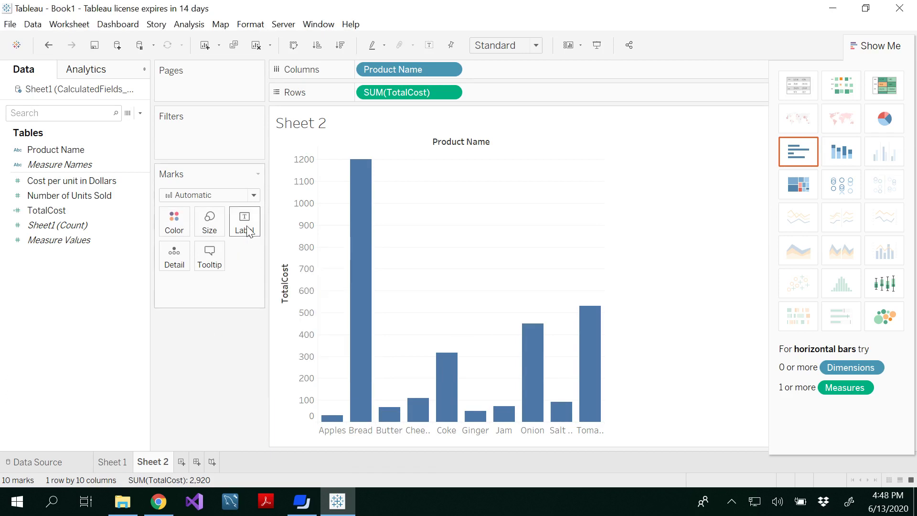
left_click(247, 230)
left_click(272, 248)
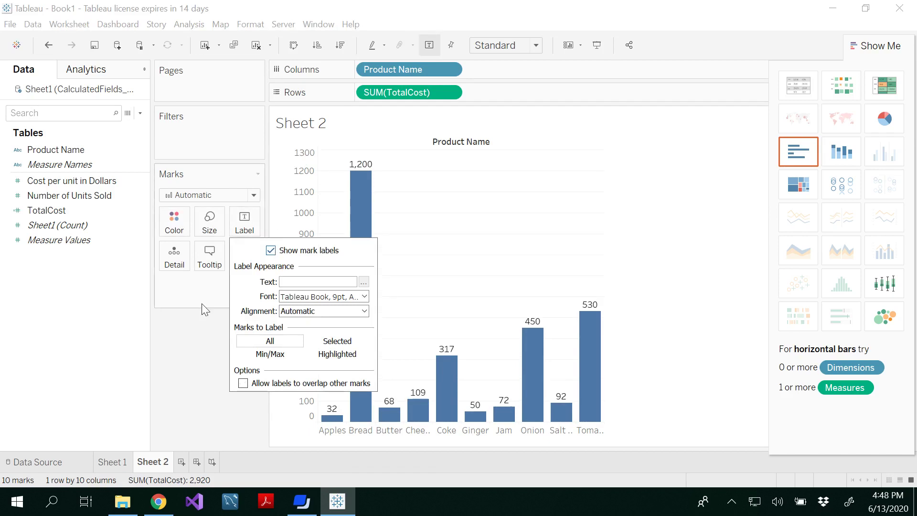
left_click(192, 327)
Step: Add a $ before <SUM(TotalCost)> in the bar tooltip
left_click(213, 266)
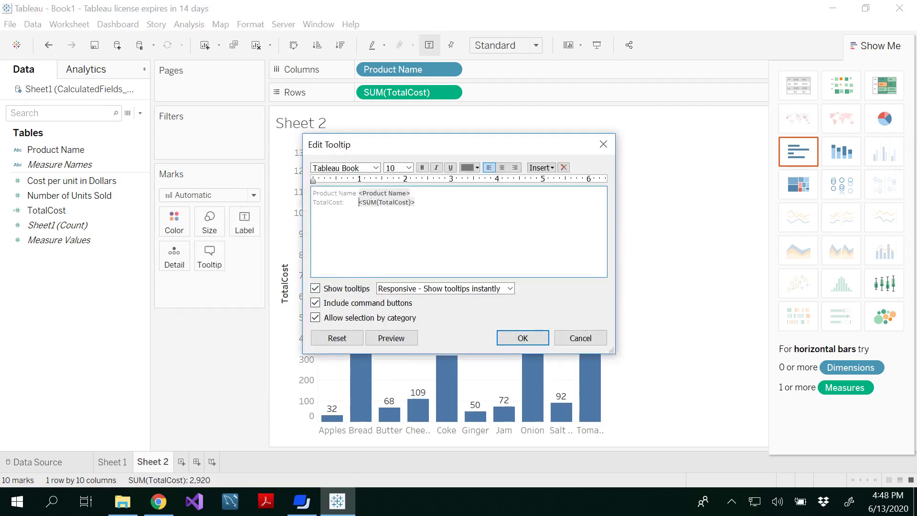
type("$")
left_click(527, 340)
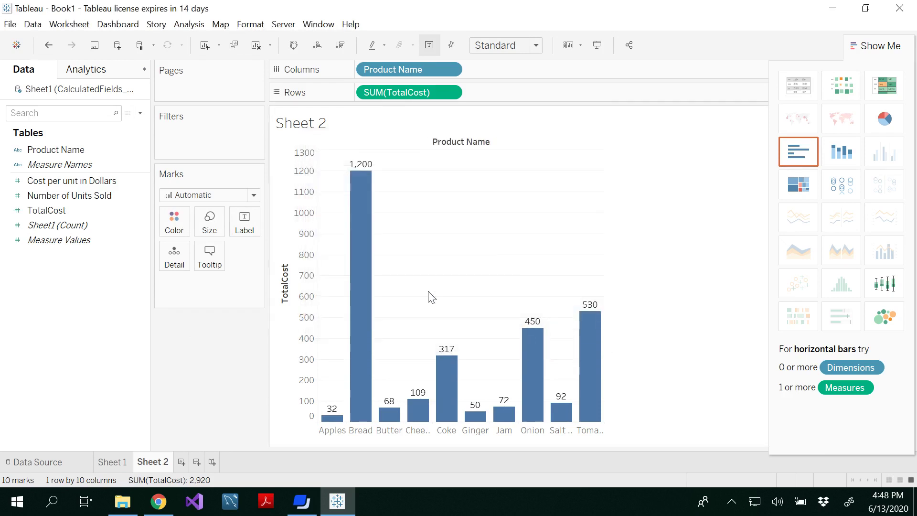
mouse_move(370, 231)
left_click(212, 264)
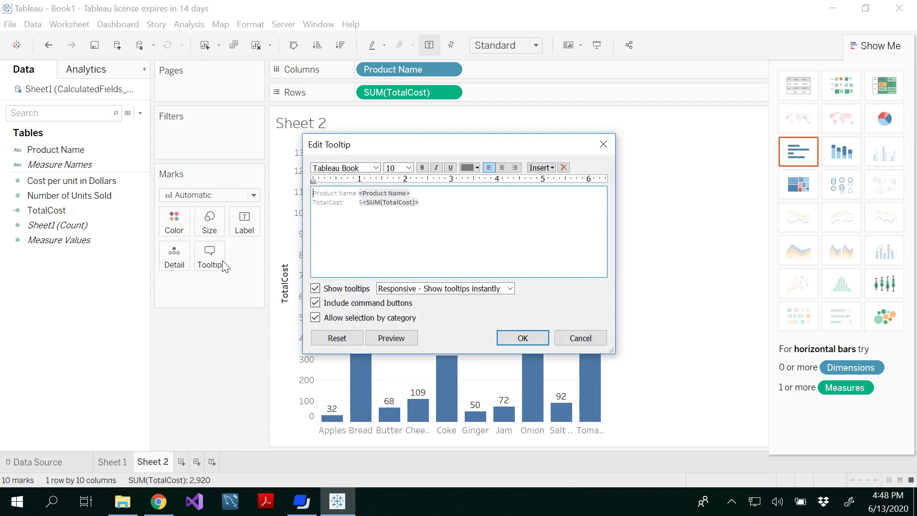
left_click(525, 340)
Step: Convert the TotalCost bar chart into a Show Me treemap of products
mouse_move(364, 192)
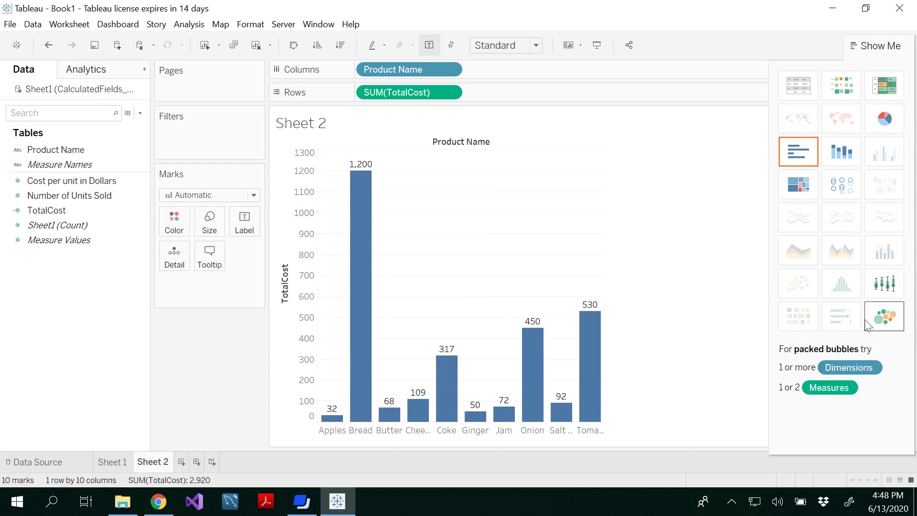
left_click(802, 188)
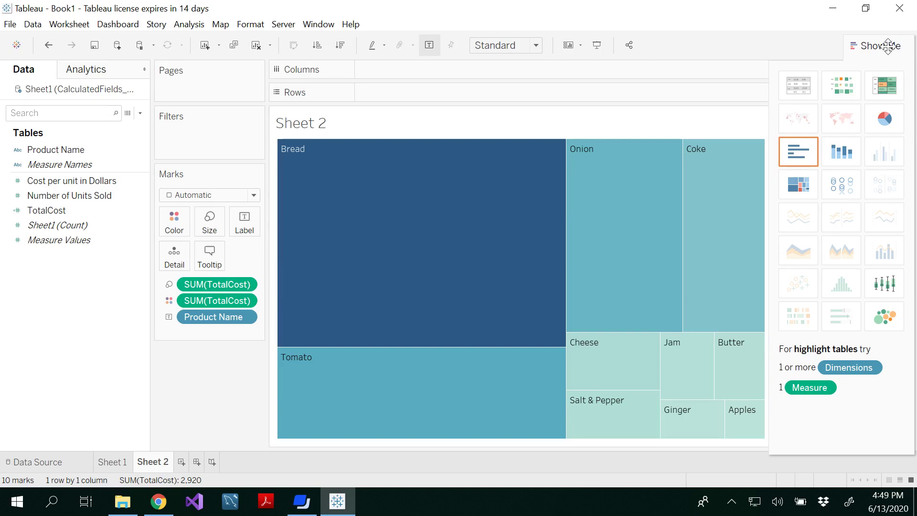
Step: Hide Show Me and apply the Red palette to the TotalCost colour legend
left_click(888, 46)
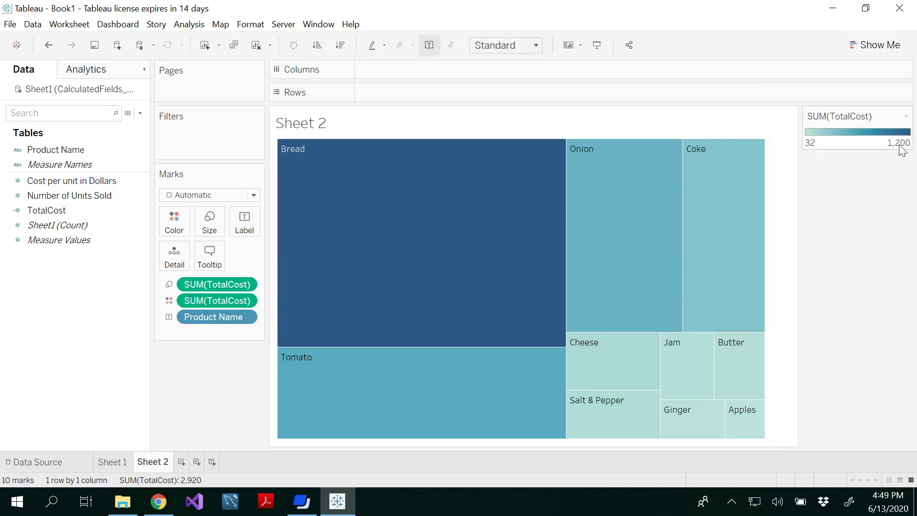
left_click(905, 117)
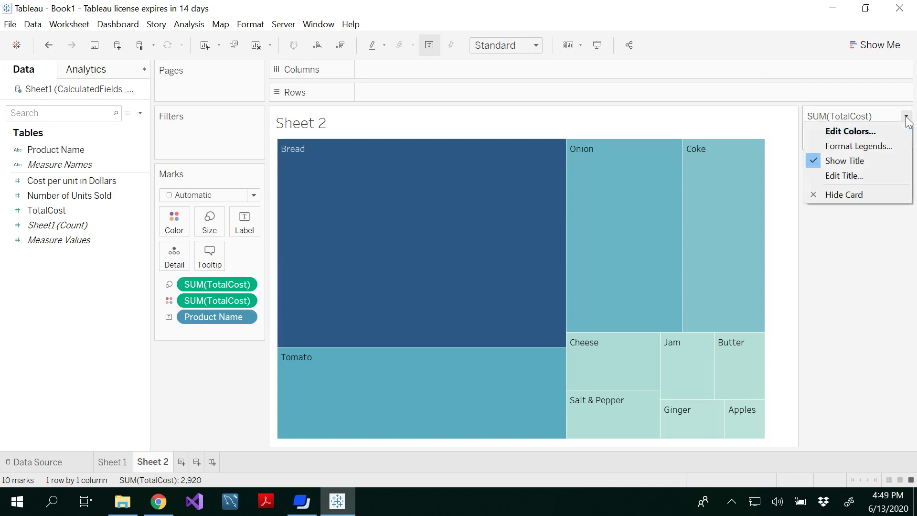
left_click(859, 130)
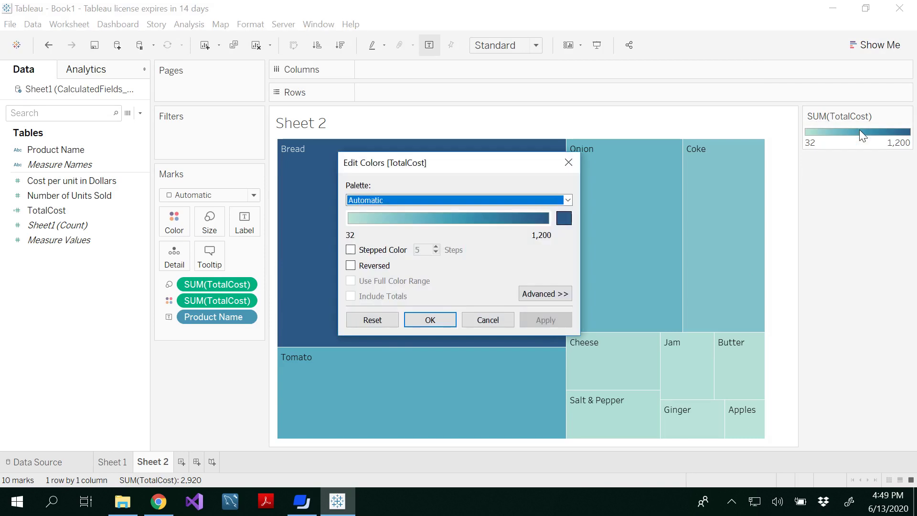
left_click(568, 200)
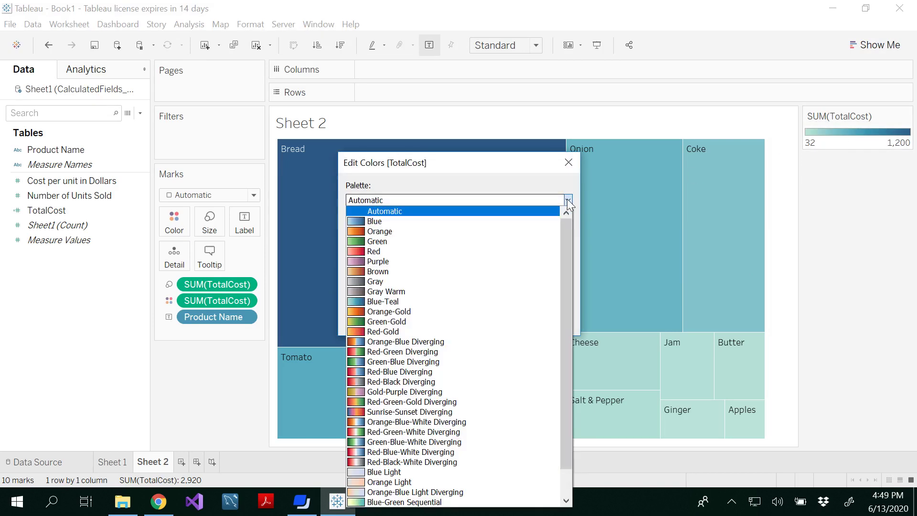
left_click(499, 252)
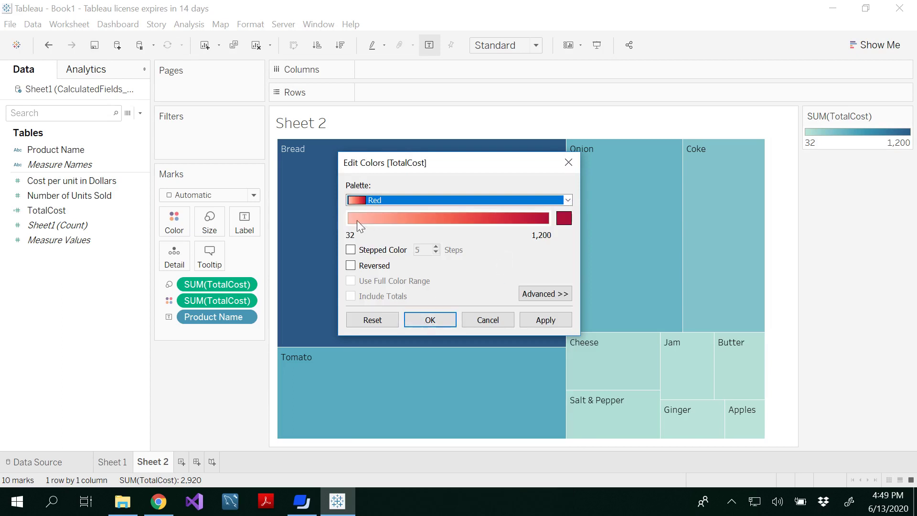
left_click(426, 319)
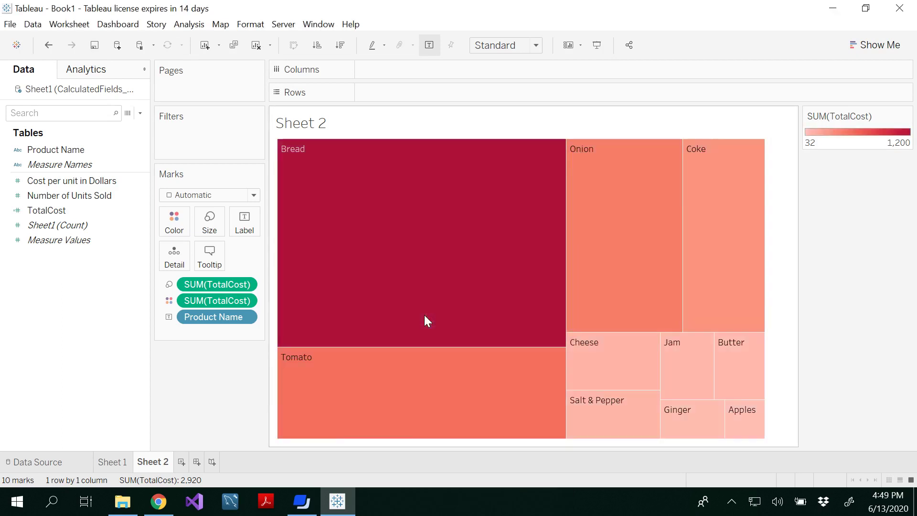
Step: Change the TotalCost colour palette to Orange-Blue Diverging
left_click(905, 115)
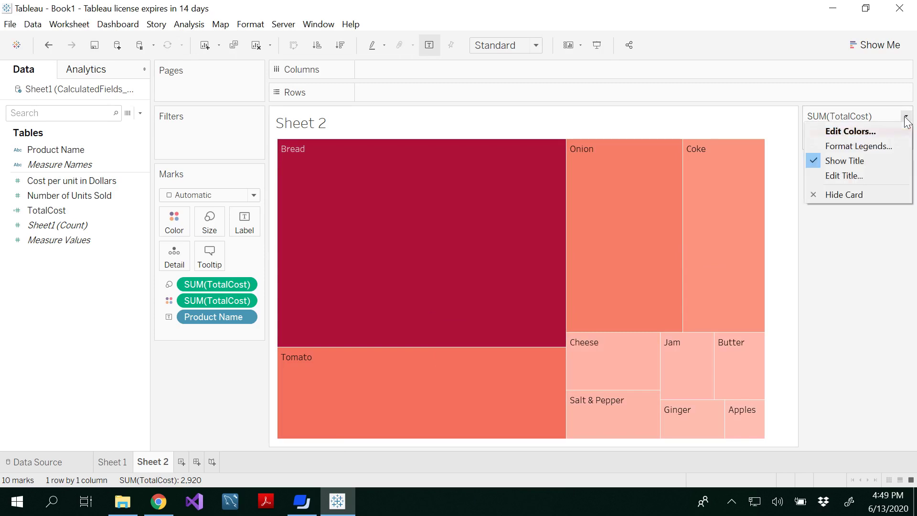
left_click(842, 131)
left_click(567, 200)
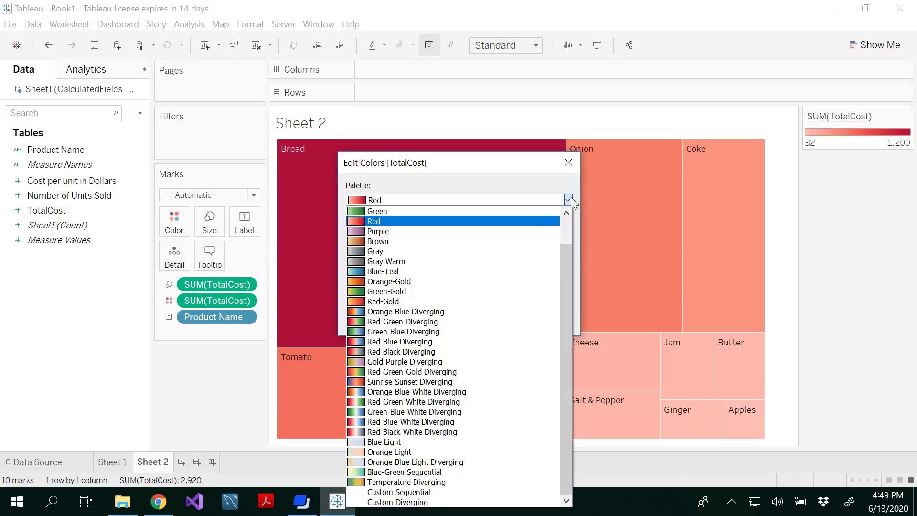
left_click(484, 311)
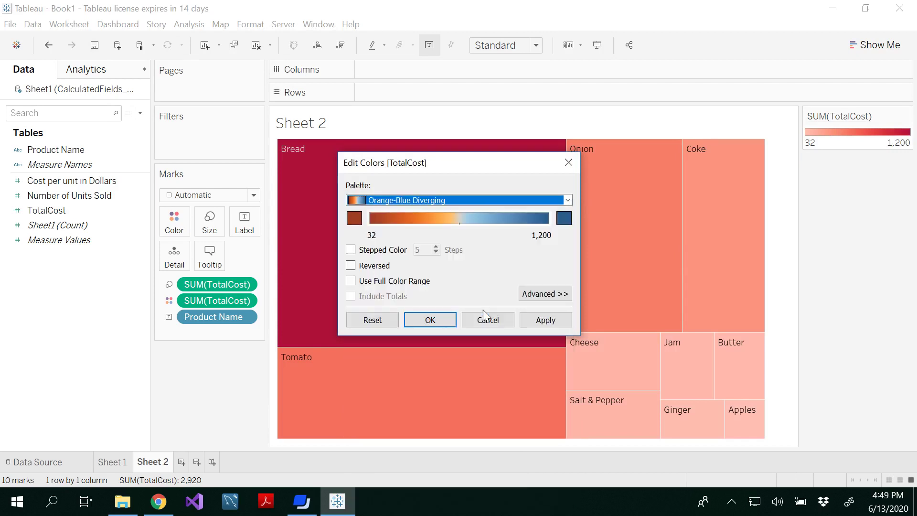
left_click(440, 321)
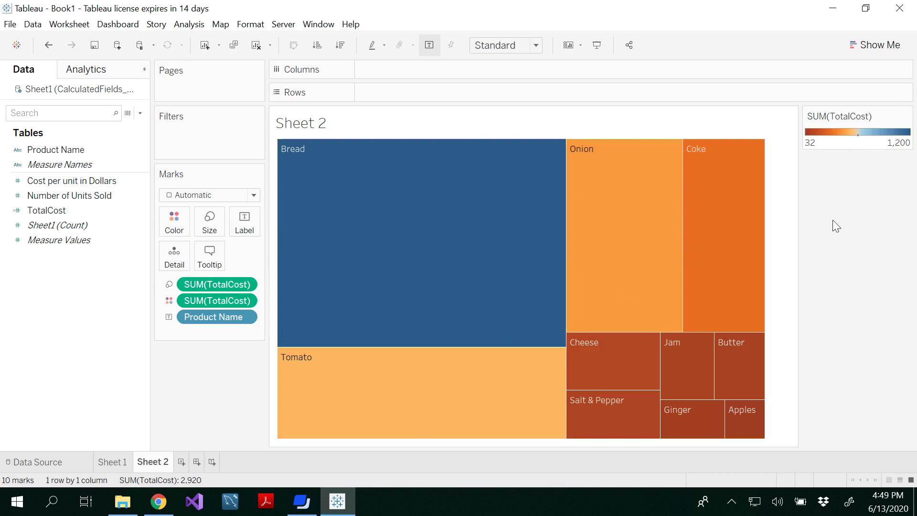
left_click(599, 47)
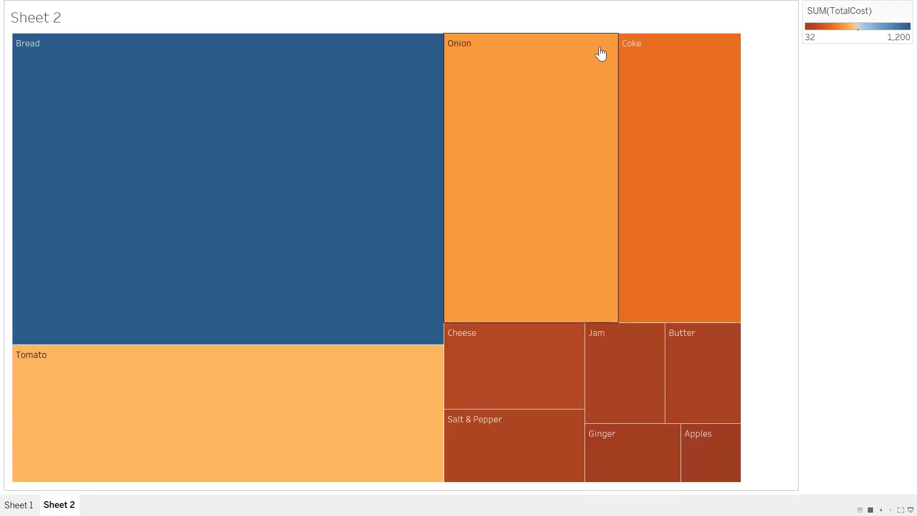
key("Escape")
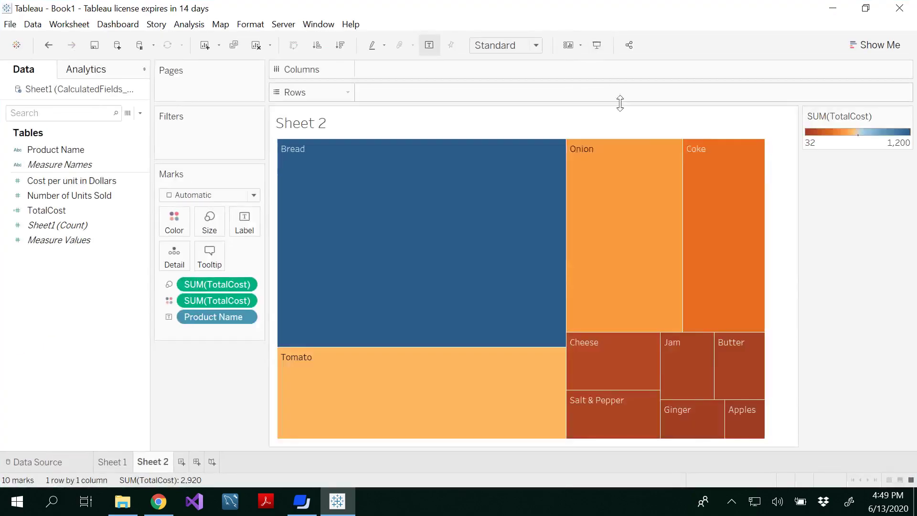